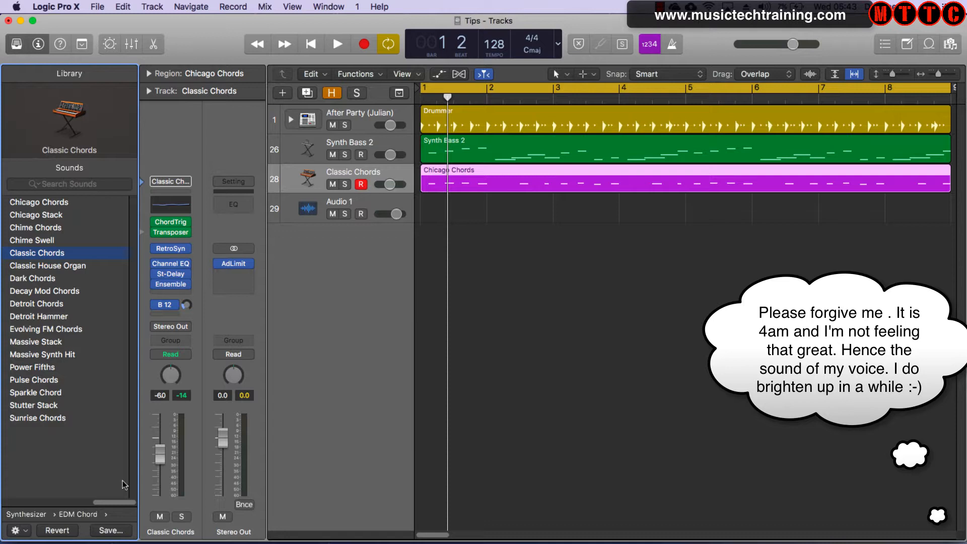
- Load the Chicago Chords patch from the Synthesizer EDM Chord category onto the Classic Chords track
left_click_drag(113, 504, 2, 506)
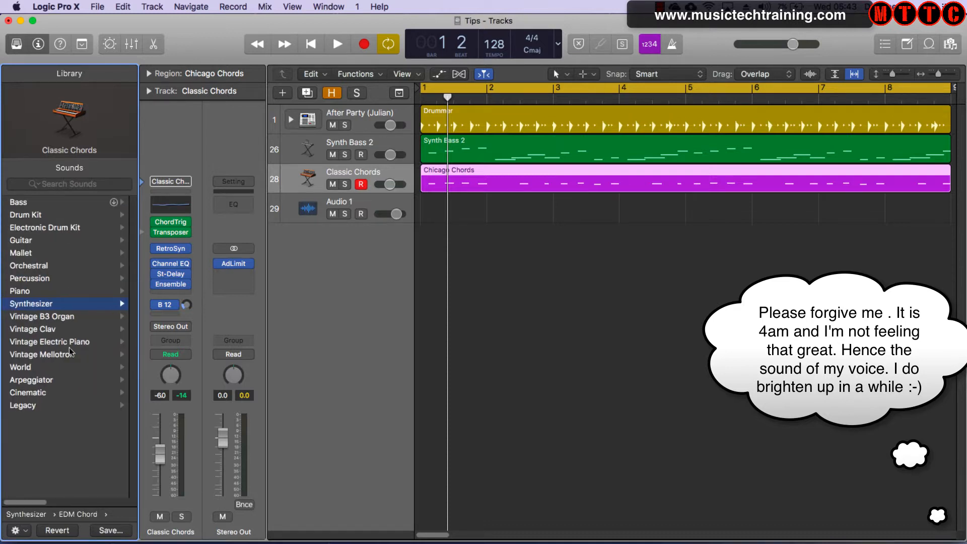
left_click(82, 305)
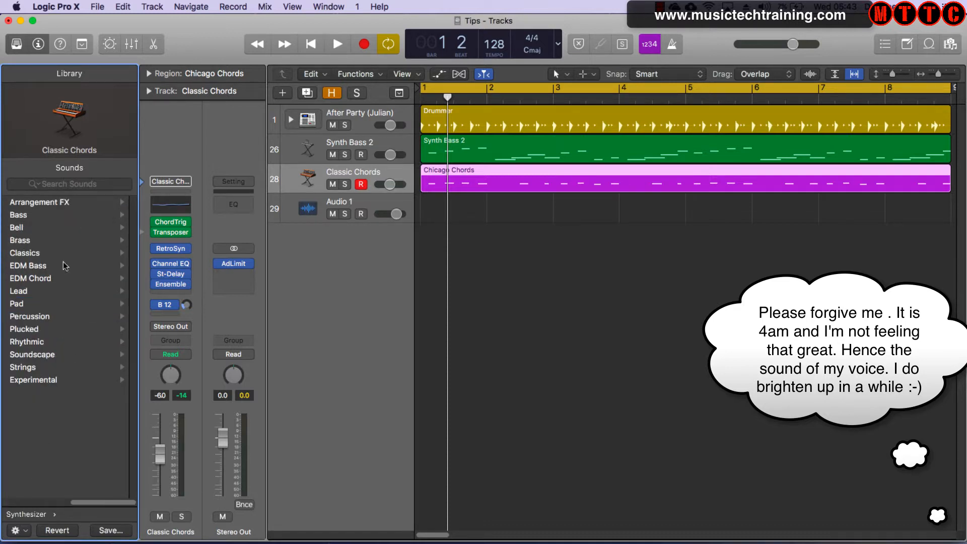
left_click(46, 280)
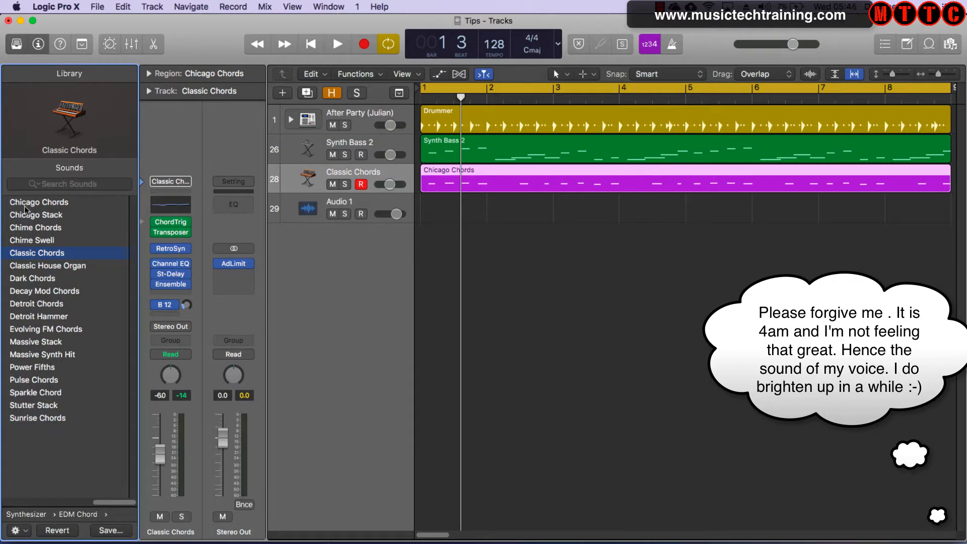
left_click(45, 205)
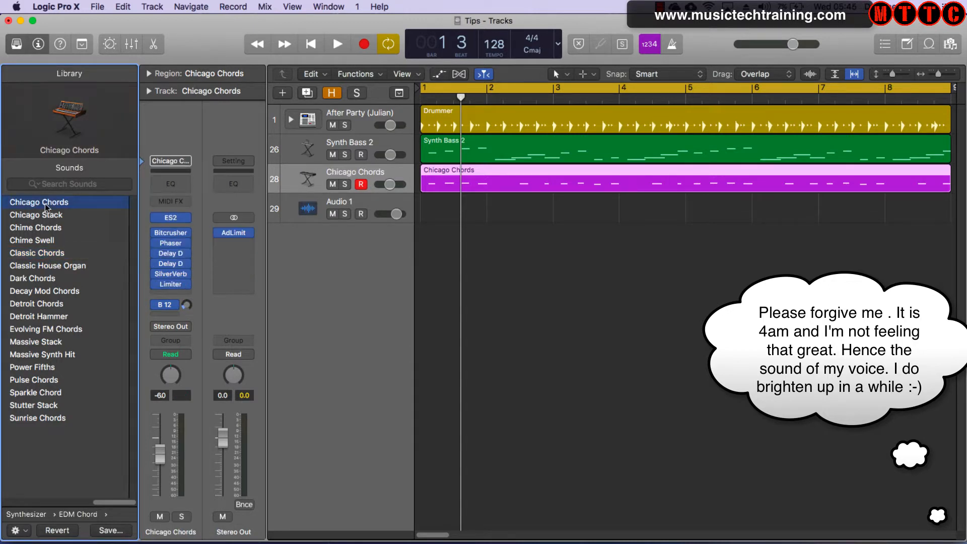
- Play the arrangement, listen to the Chicago Chords track soloed and in the full mix, and stop playback
left_click(507, 250)
key("space")
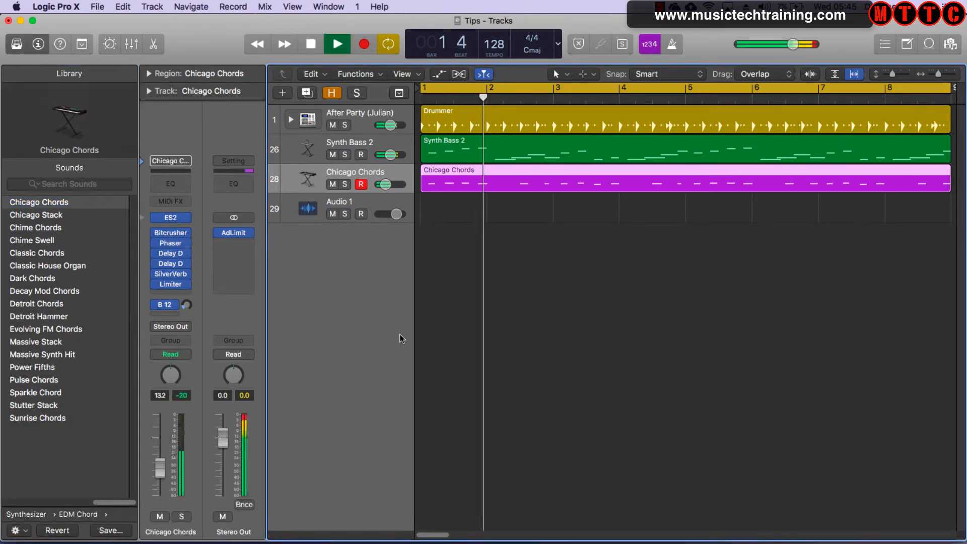
left_click(345, 185)
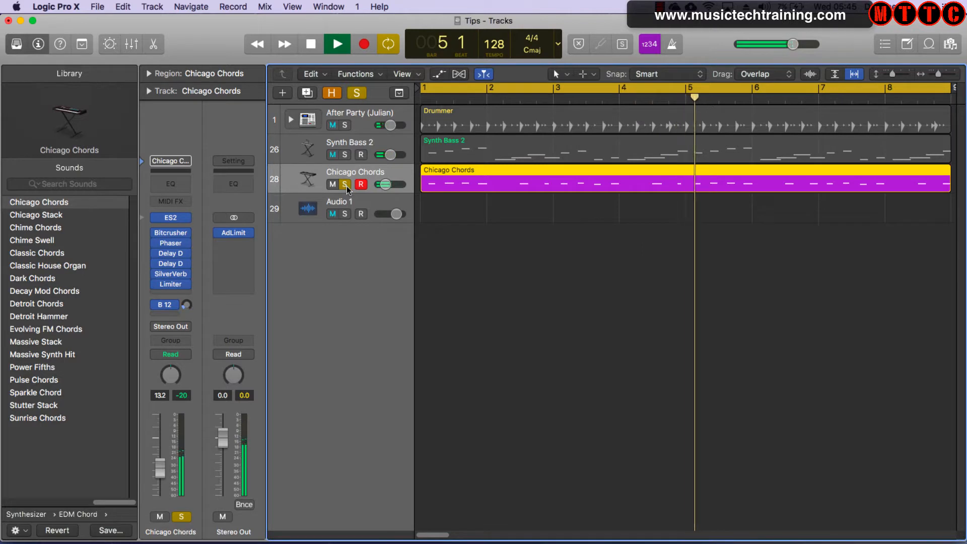
left_click(346, 185)
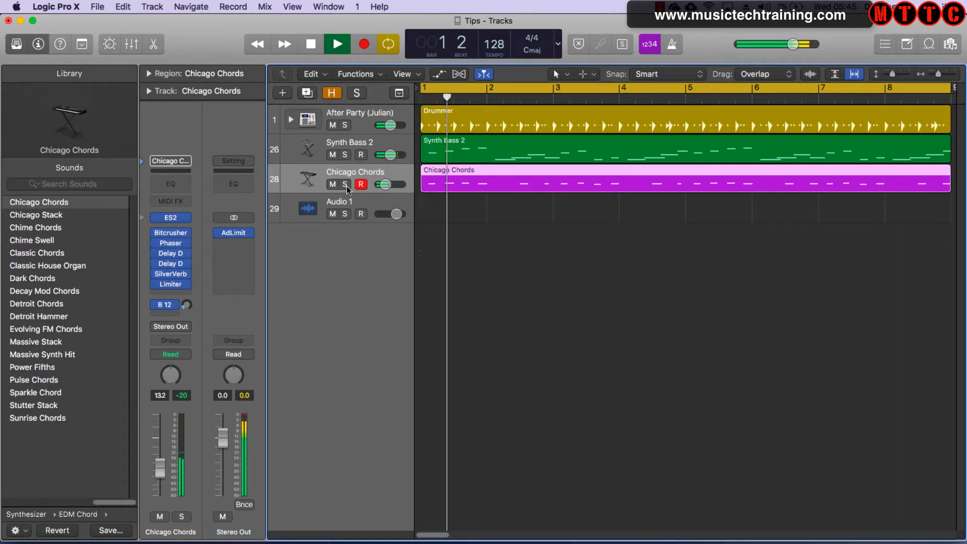
key("space")
left_click(430, 247)
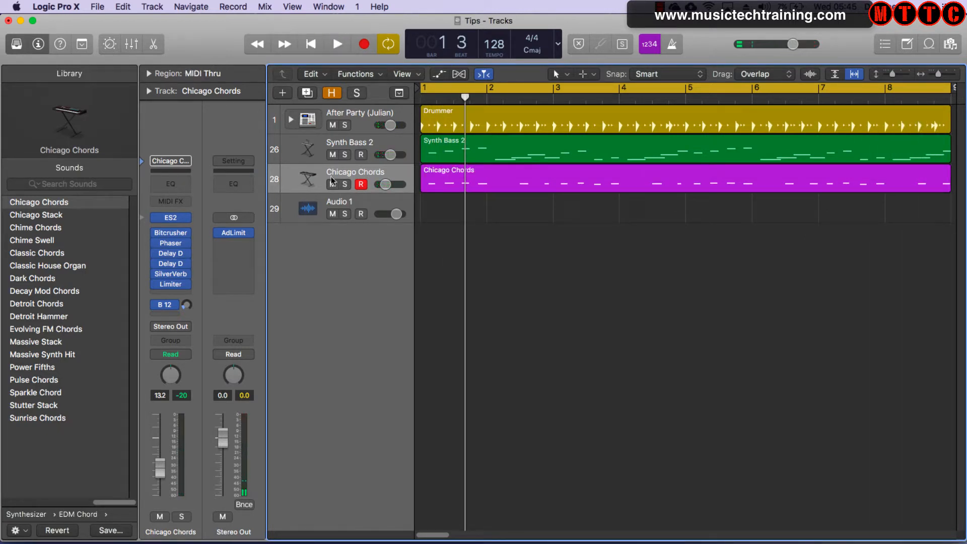
- Open the ES2 instrument of the Chicago Chords track, place its window over the arrangement and solo the track
left_click(332, 175)
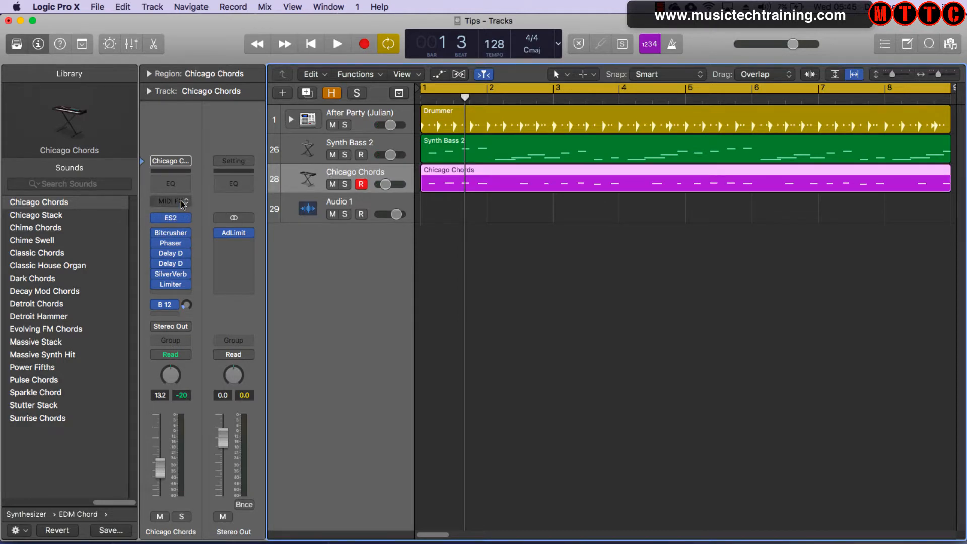
mouse_move(175, 216)
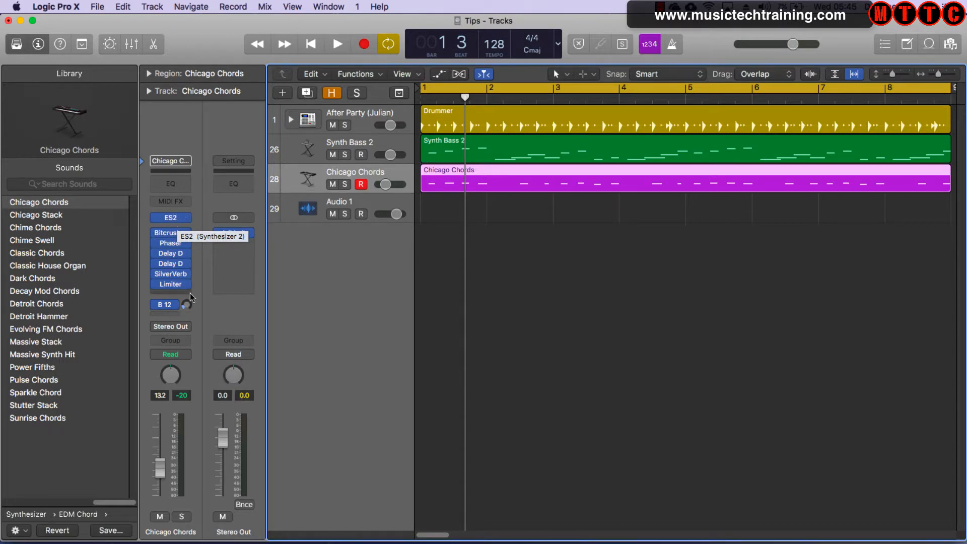
left_click(172, 217)
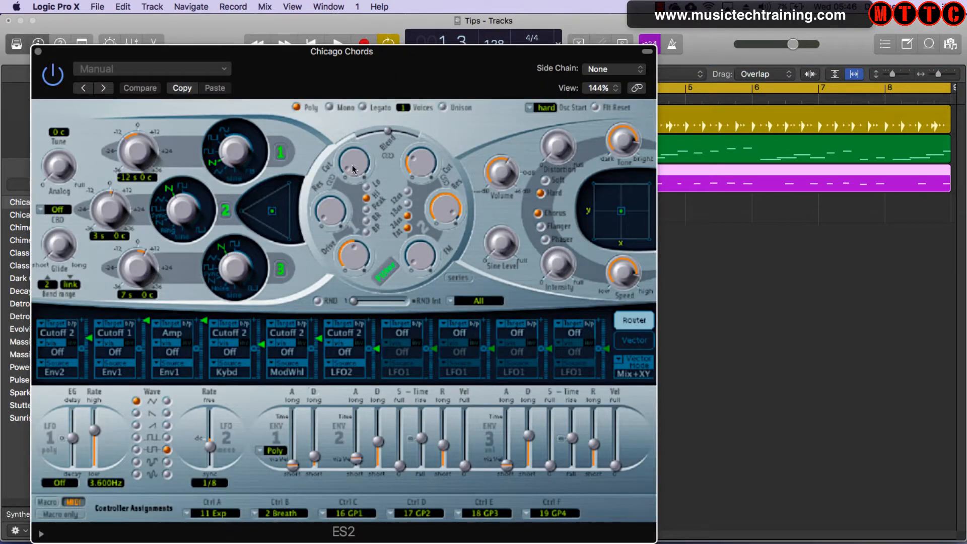
left_click_drag(384, 51, 424, 2)
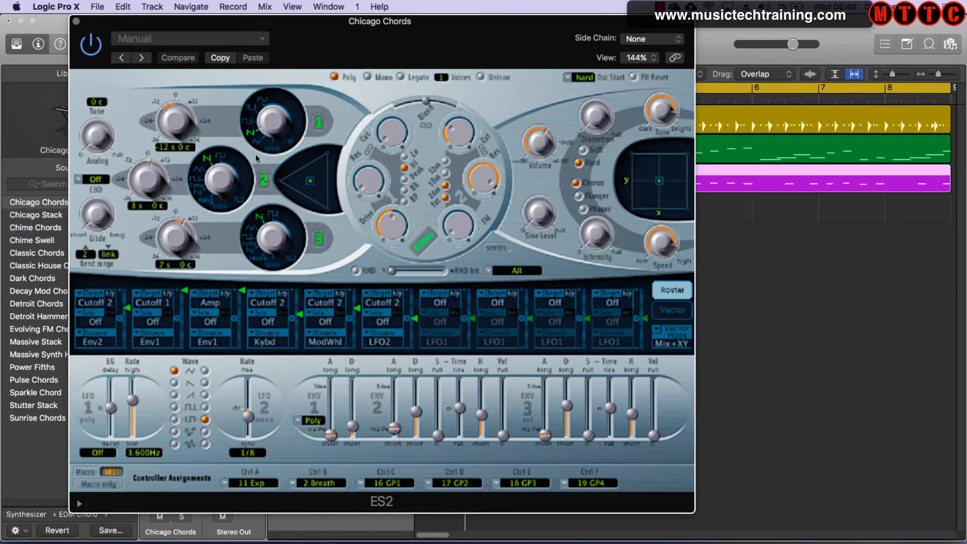
left_click_drag(397, 32, 590, 4)
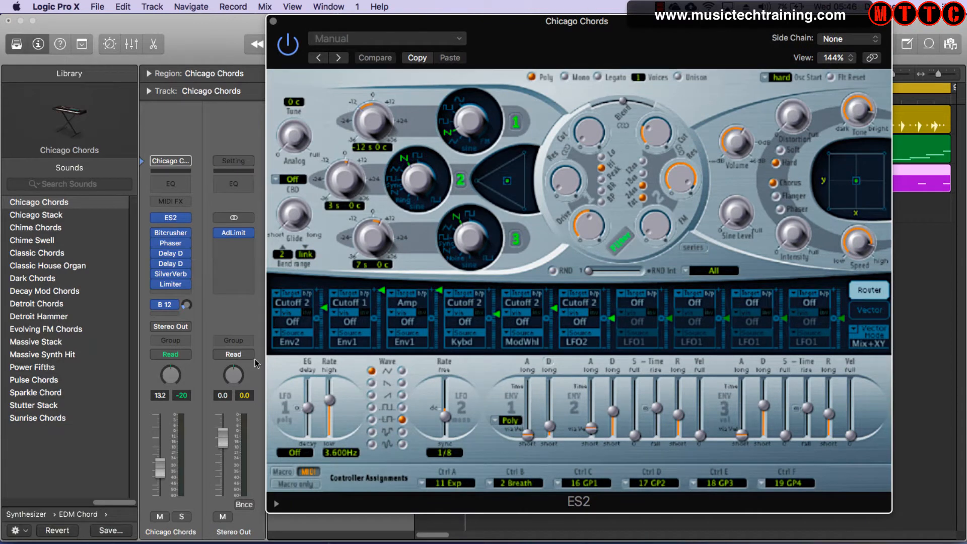
left_click(182, 519)
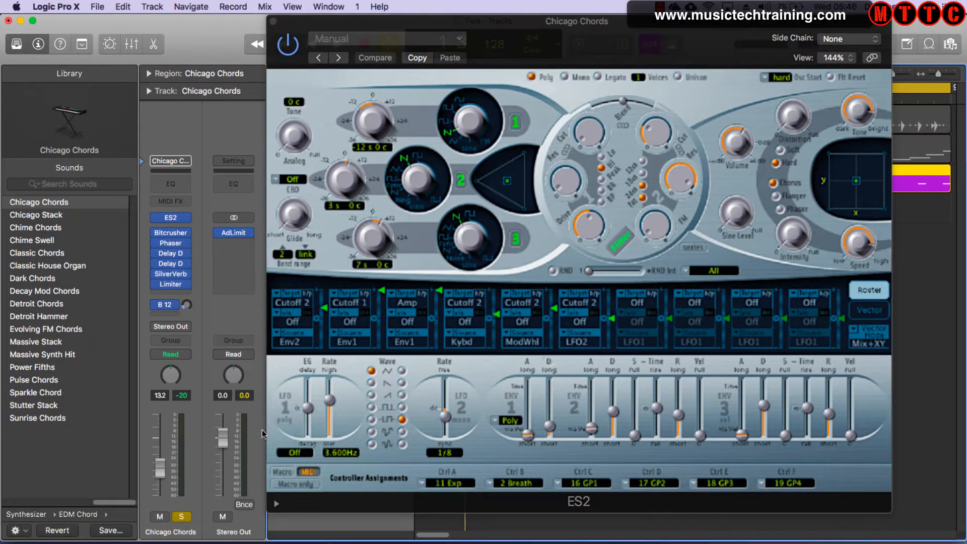
left_click_drag(576, 25, 457, 4)
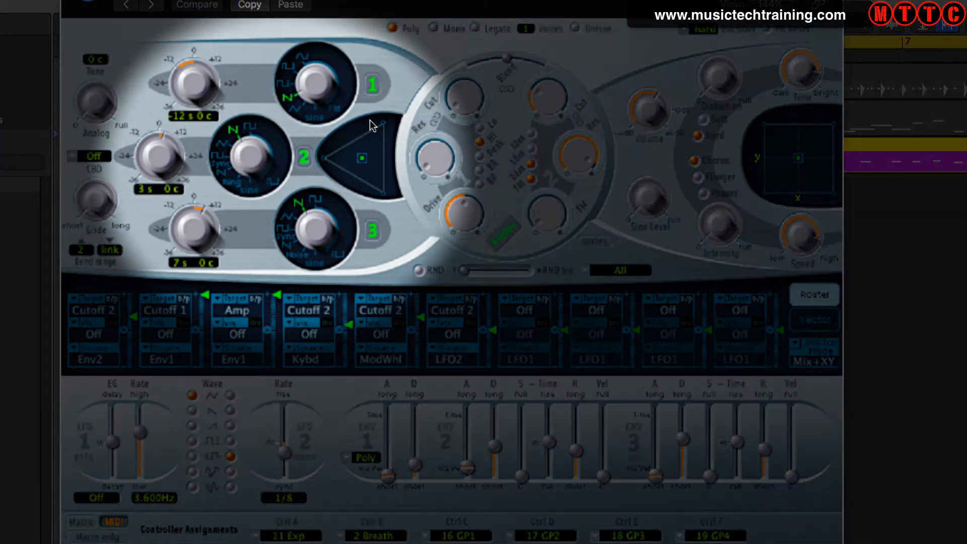
- Switch off ES2 oscillators 3 and 2 to isolate oscillator 1, and re-enable oscillators 2 and 3
left_click(372, 231)
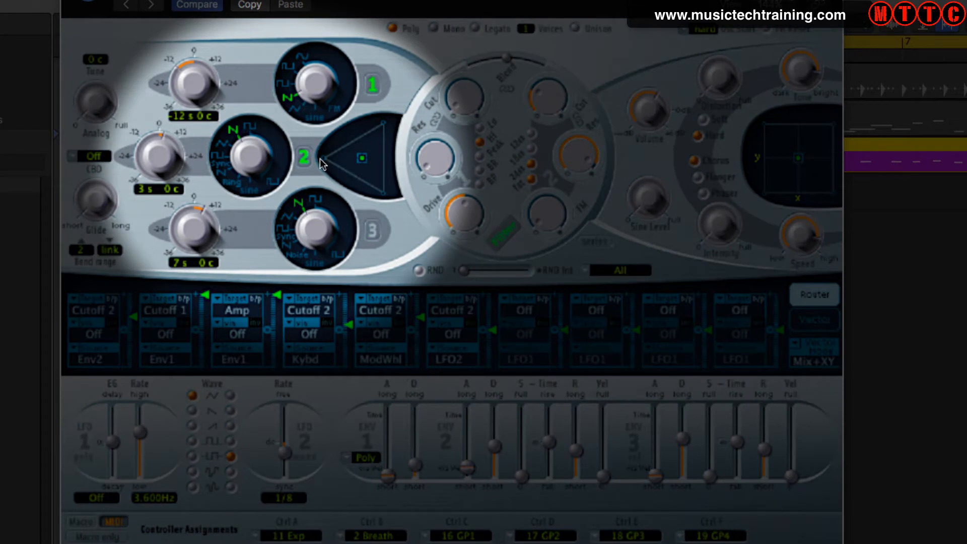
left_click(303, 158)
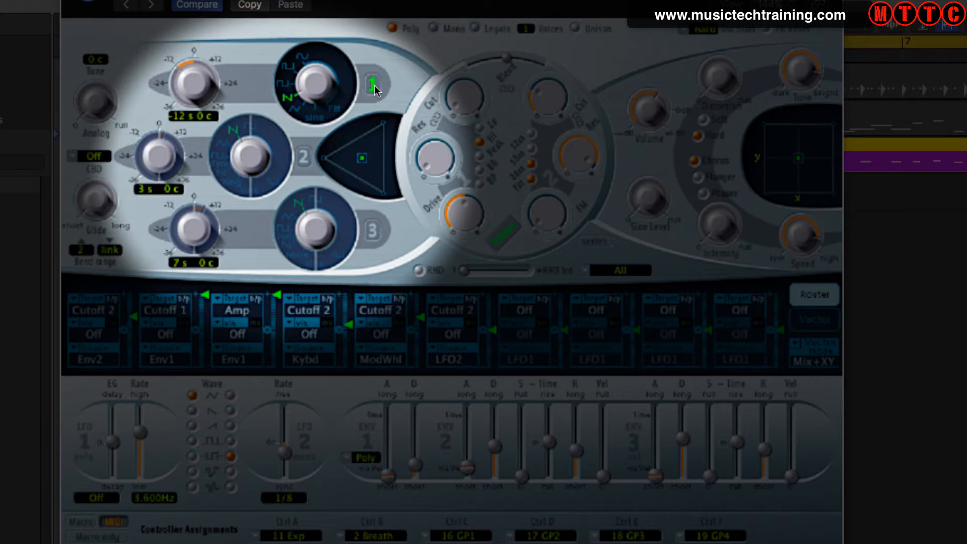
left_click(304, 160)
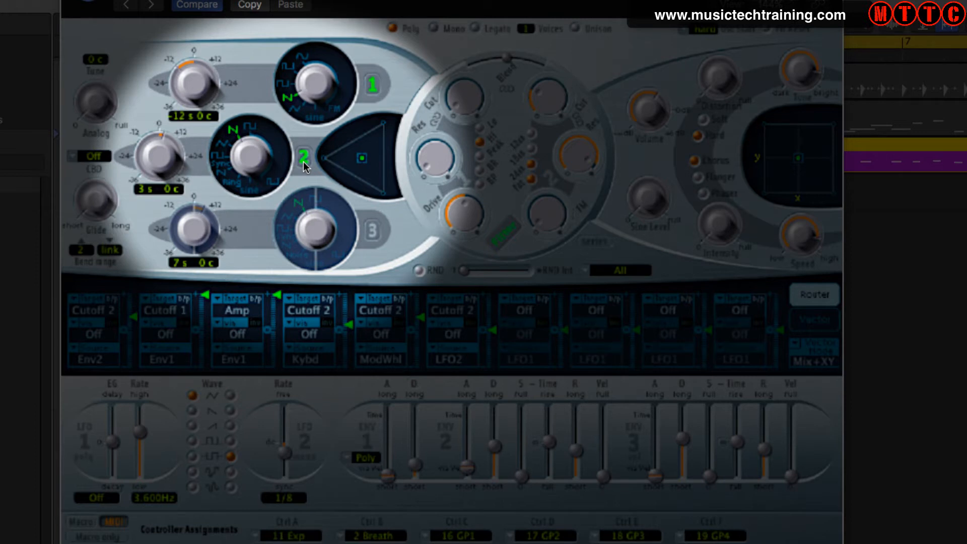
left_click(373, 234)
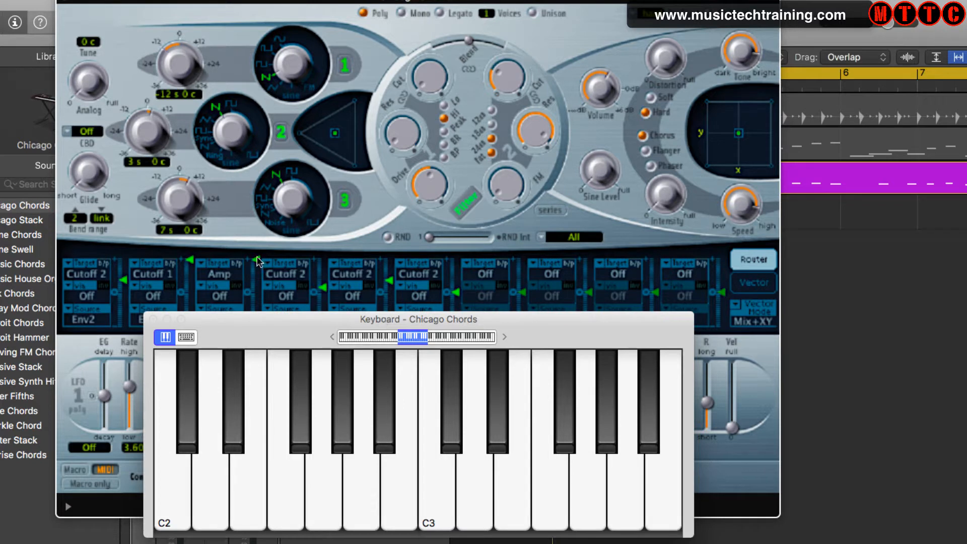
- Switch off ES2 oscillators 2 and 3 and play C3 on the on-screen keyboard to hear oscillator 1 alone
left_click_drag(261, 325, 277, 327)
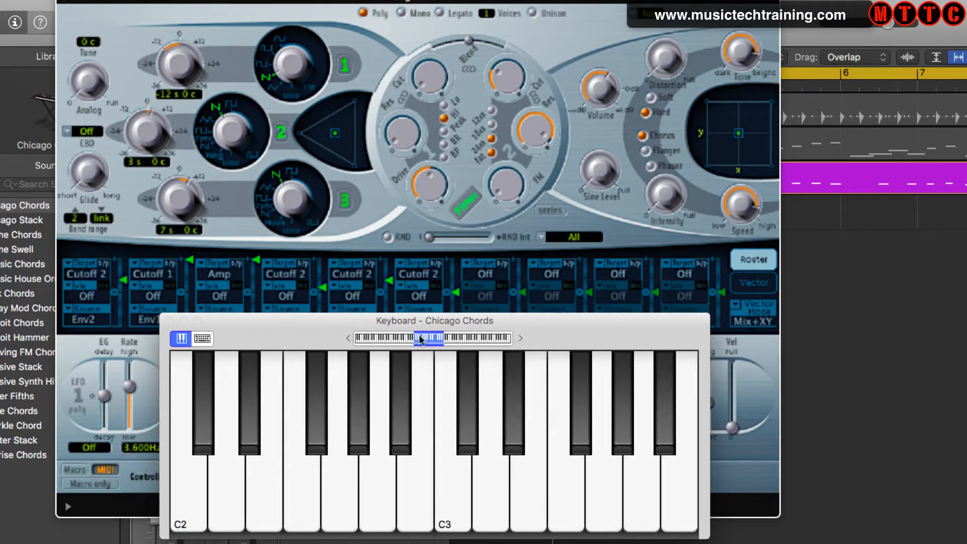
left_click(281, 132)
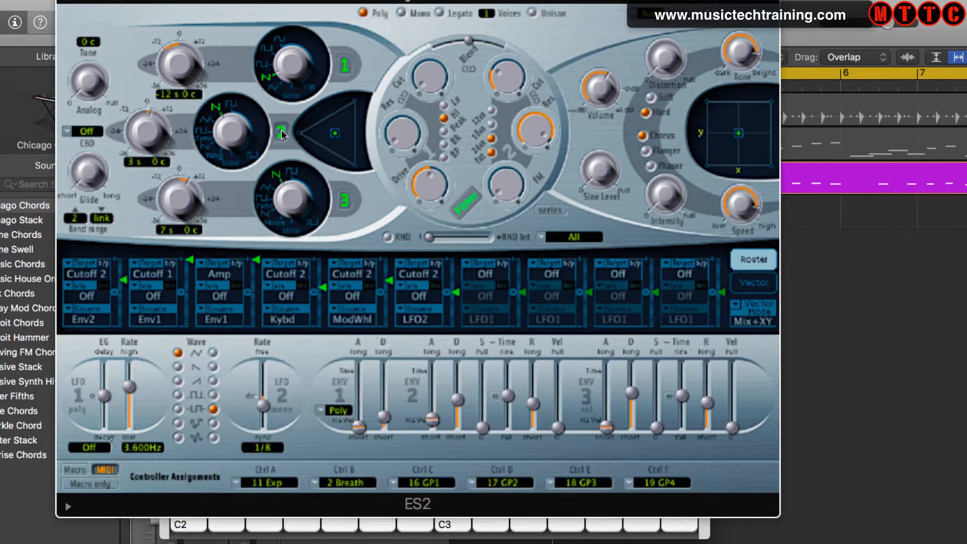
left_click(346, 200)
left_click(458, 527)
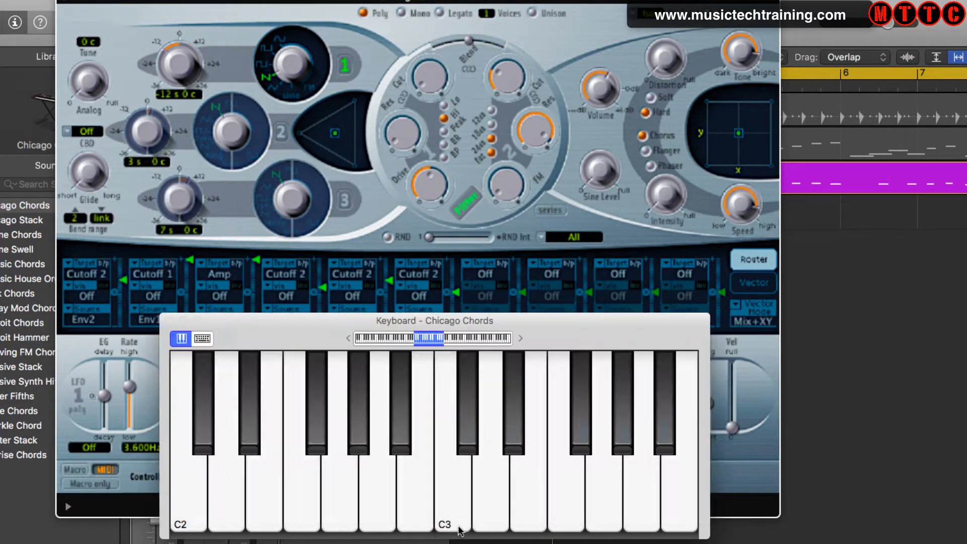
left_click(455, 474)
- Re-enable ES2 oscillator 2 and play C3 repeatedly to hear oscillators 1 and 2 together
left_click(282, 137)
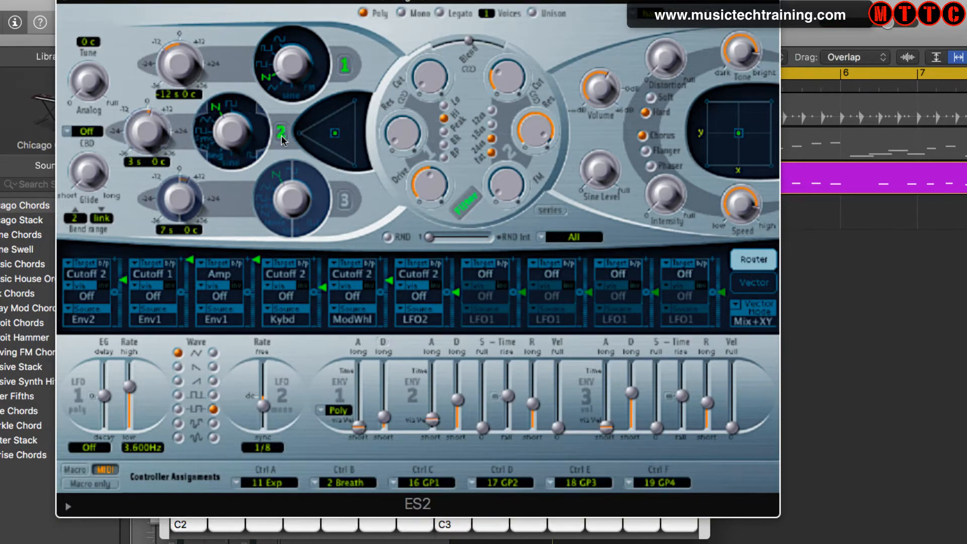
left_click(458, 534)
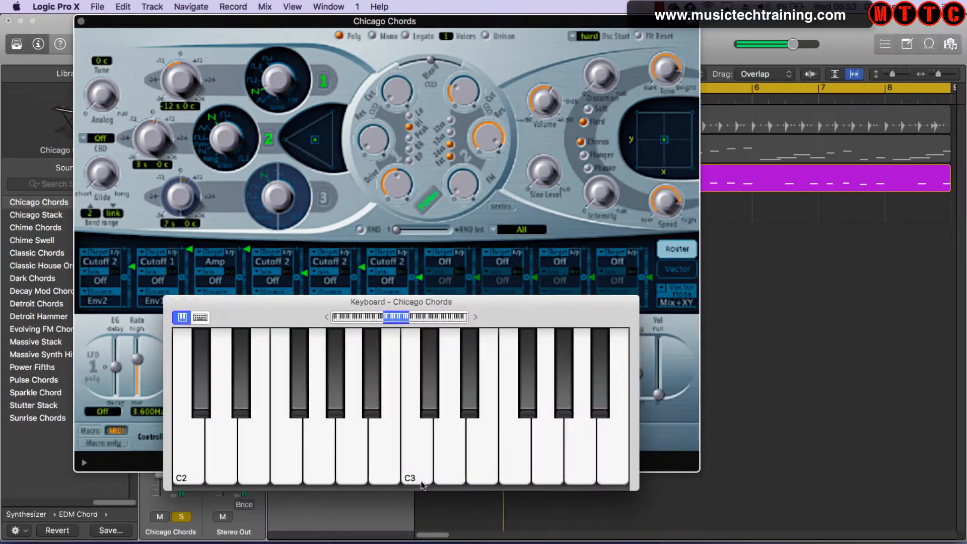
left_click(421, 481)
left_click(421, 481)
- Move the on-screen keyboard clear of the oscillators, re-enable oscillator 3 and play C3 with all three sounding
left_click_drag(542, 301, 880, 195)
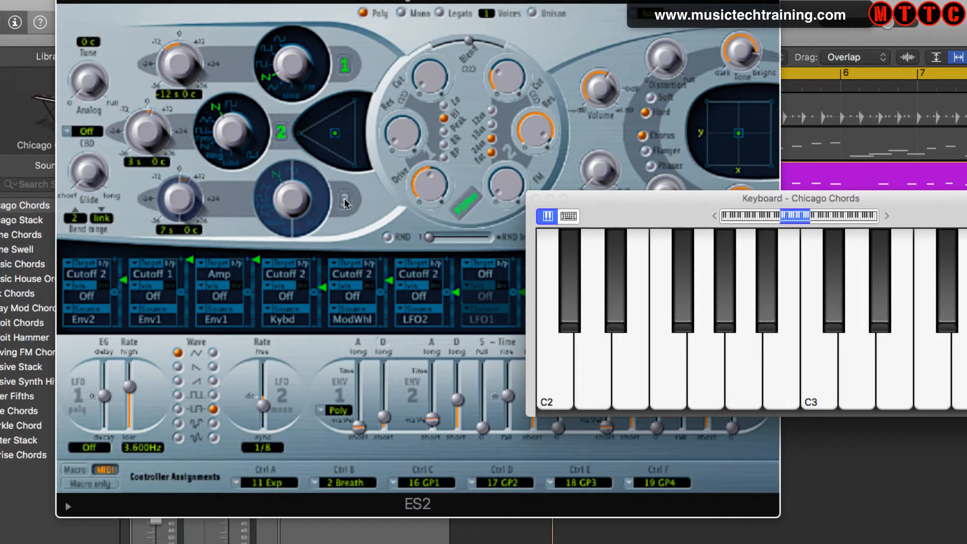
left_click(346, 204)
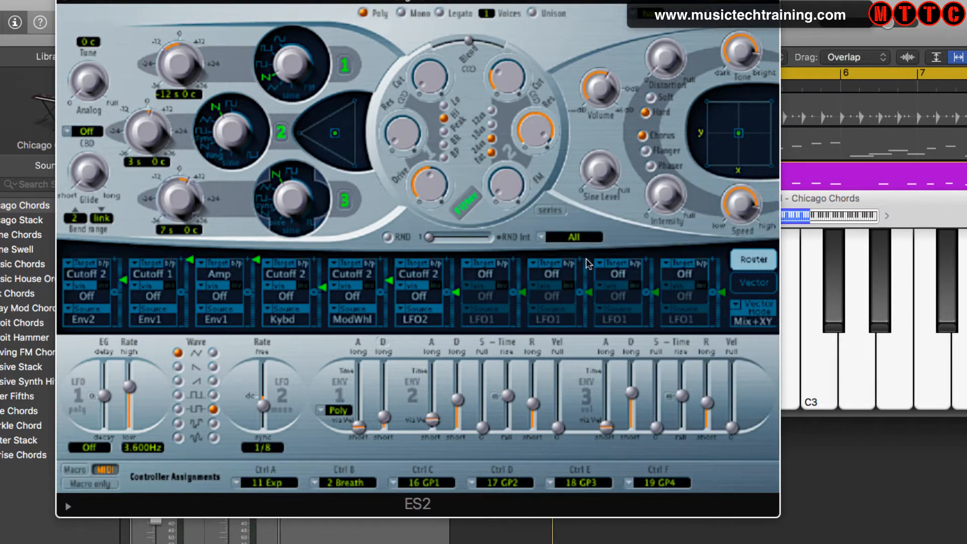
left_click(819, 353)
left_click(905, 222)
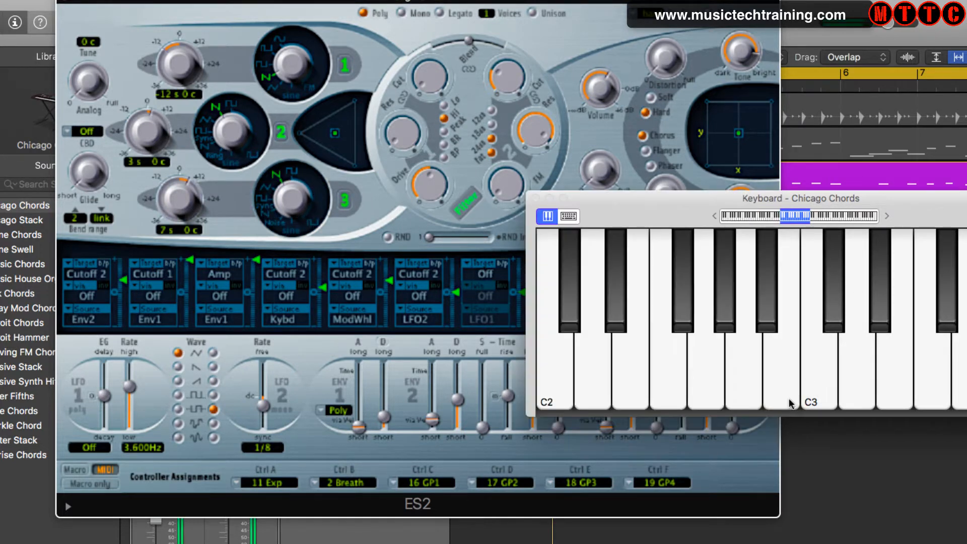
left_click(807, 381)
left_click(807, 381)
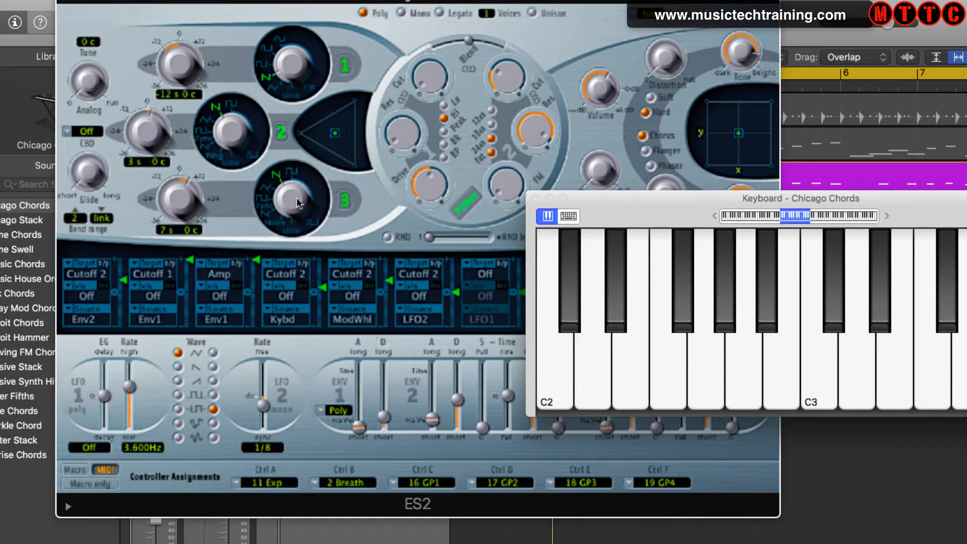
left_click(820, 369)
left_click(820, 369)
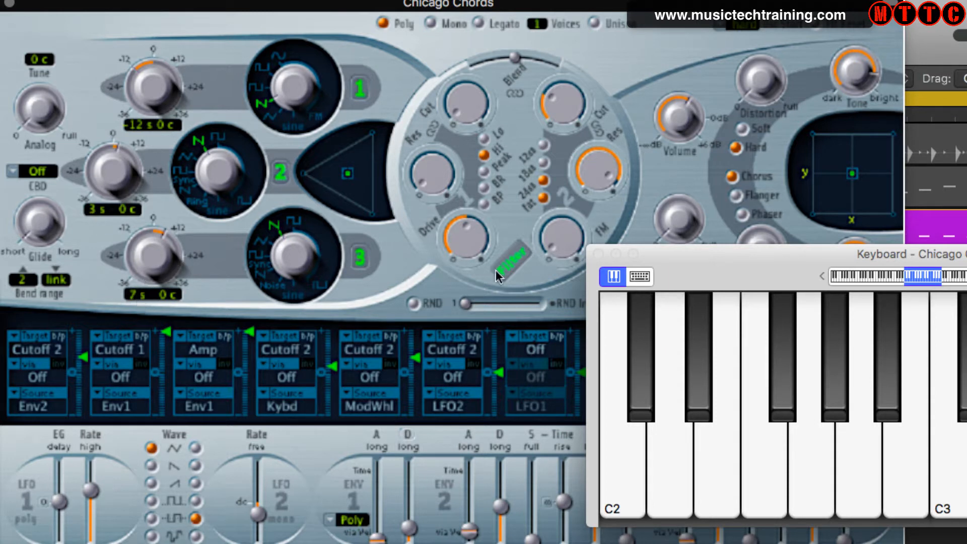
- Widen the on-screen keyboard to reach C4 and place it over the ES2 window
left_click_drag(674, 254, 436, 181)
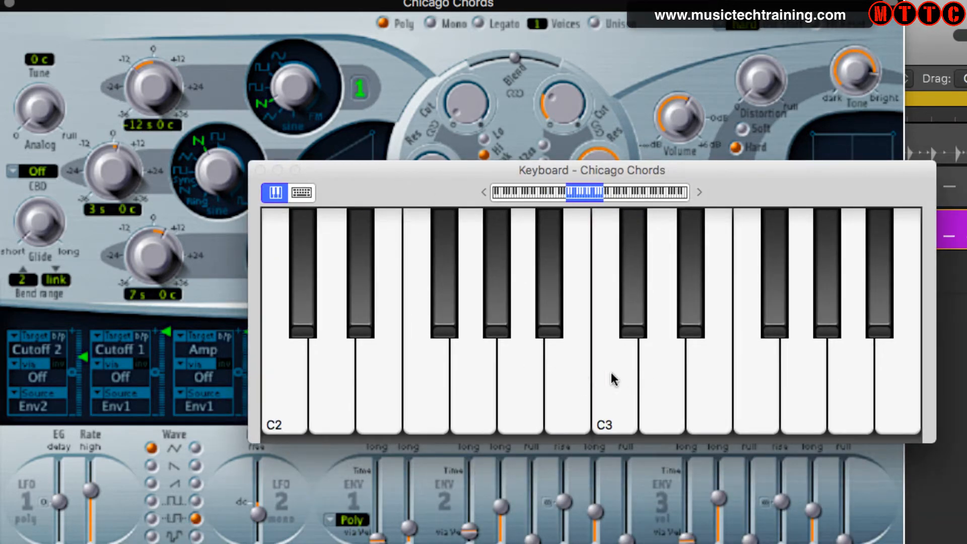
left_click_drag(938, 363, 966, 363)
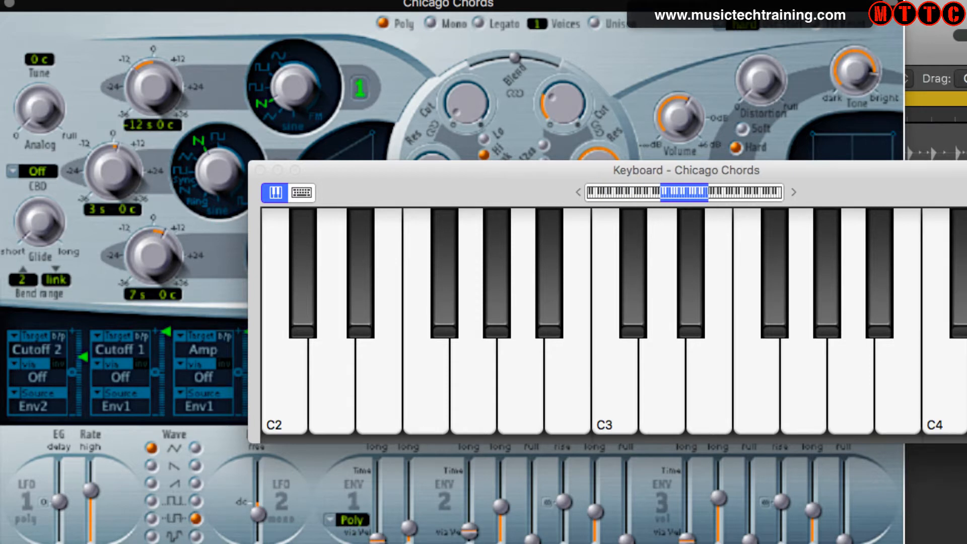
left_click_drag(954, 172, 854, 167)
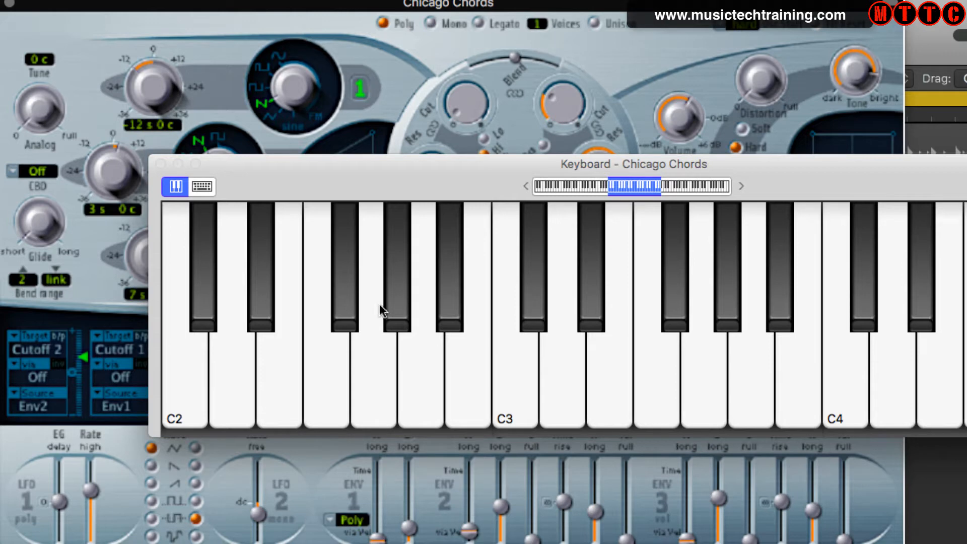
- Move the widened keyboard aside, switch off ES2 oscillators 2 and 3, and bring it back to play C3 with oscillator 1 alone
left_click_drag(323, 182, 341, 315)
left_click(288, 176)
left_click(280, 172)
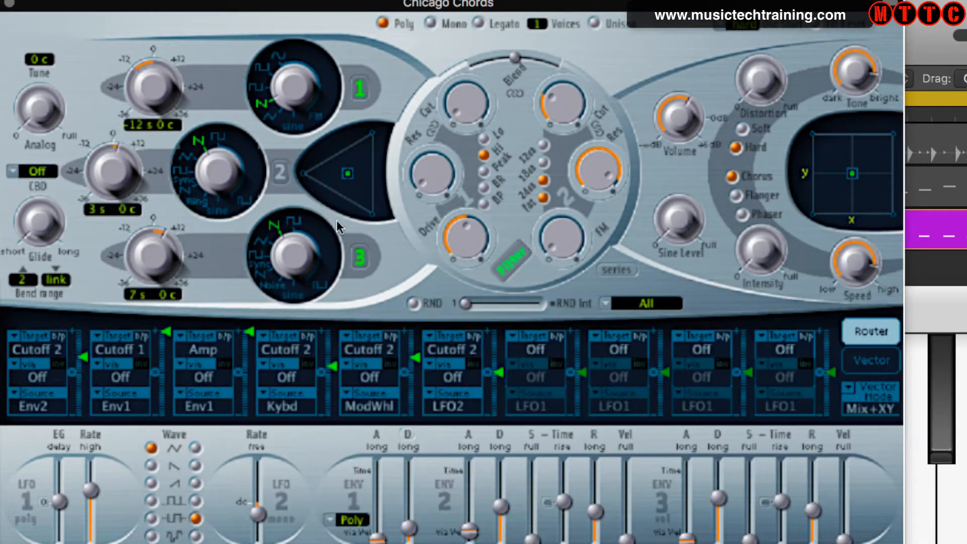
left_click(359, 258)
left_click_drag(933, 298, 949, 103)
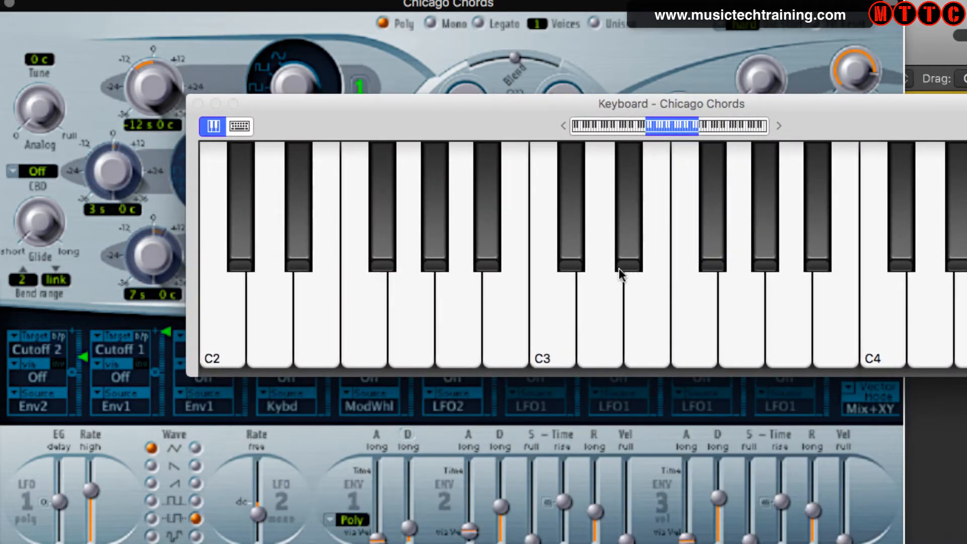
left_click(546, 304)
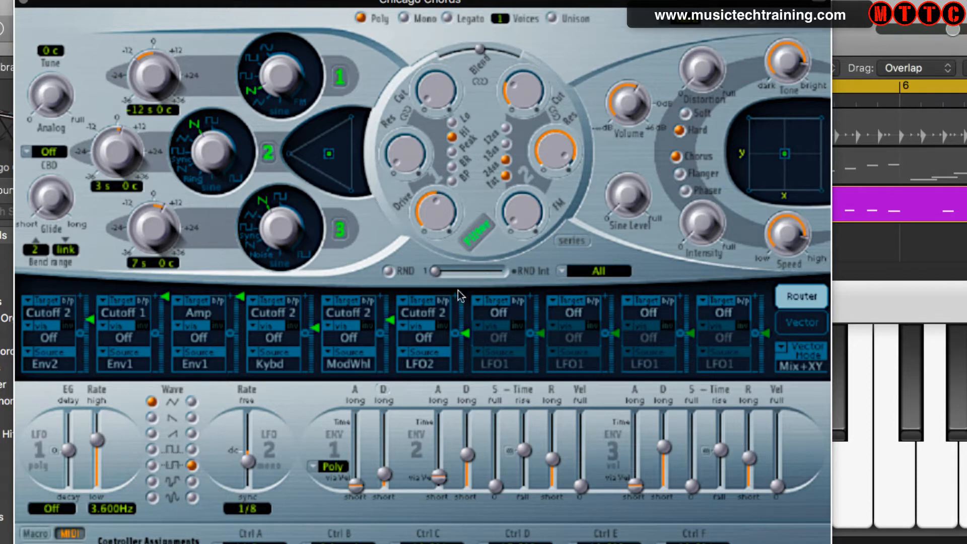
- Show the on-screen keyboard over ES2 and play C3 repeatedly with all three oscillators enabled
key("super+k")
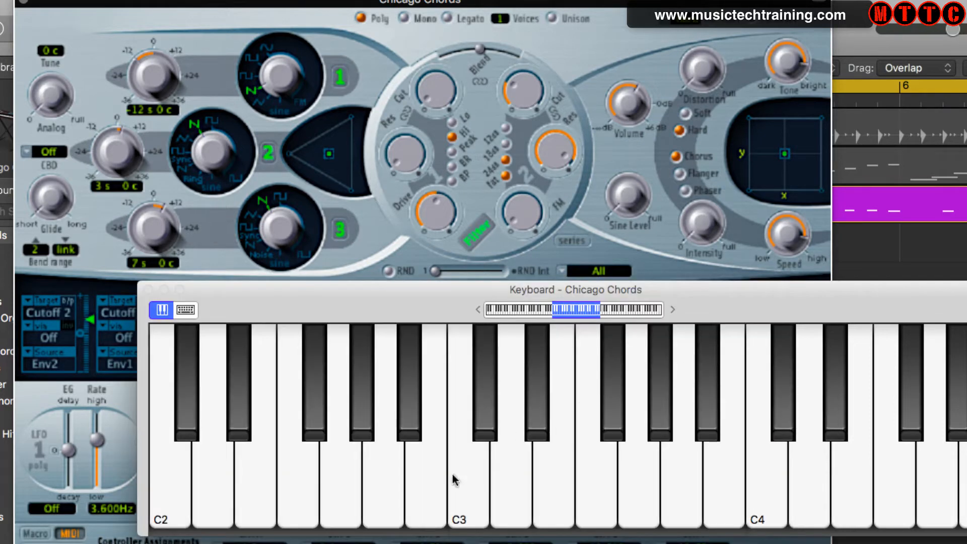
left_click(459, 496)
left_click(460, 497)
left_click(460, 496)
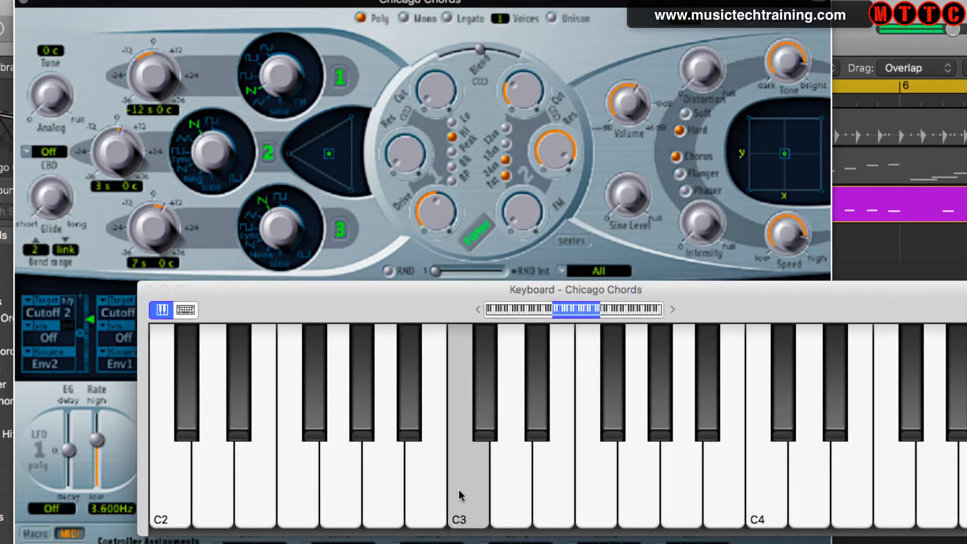
left_click(460, 496)
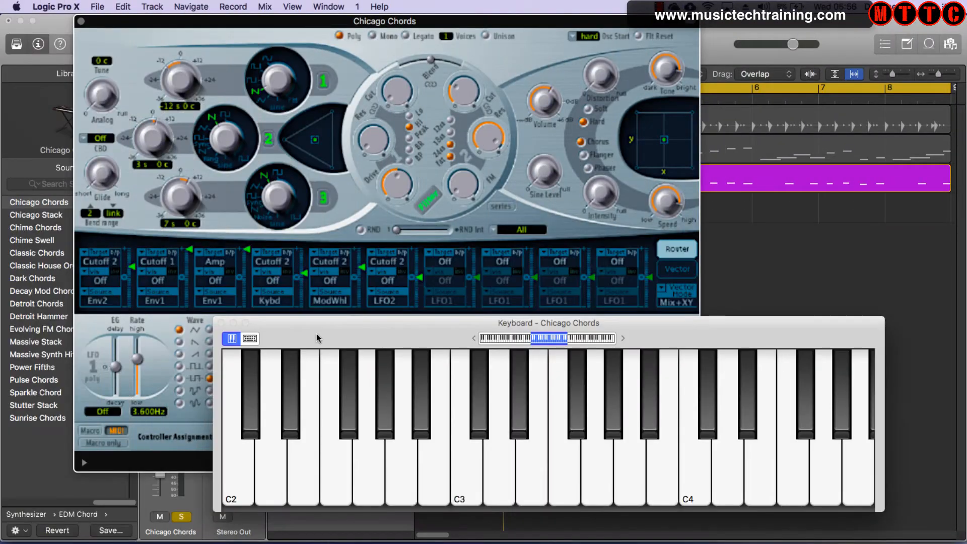
- Play C3, D#3, G3, A#3 and D4 one after another on the on-screen keyboard to demonstrate extended chord tones
left_click(469, 467)
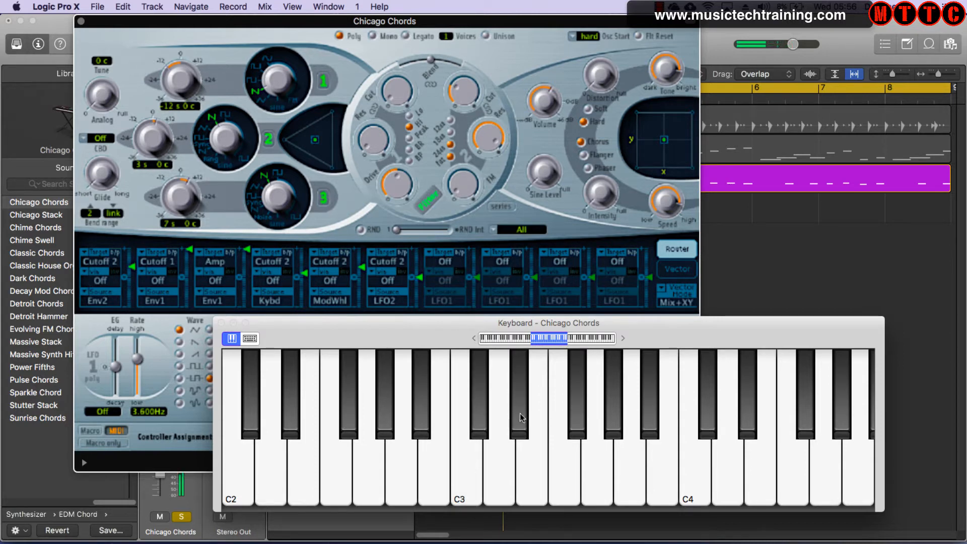
left_click(521, 418)
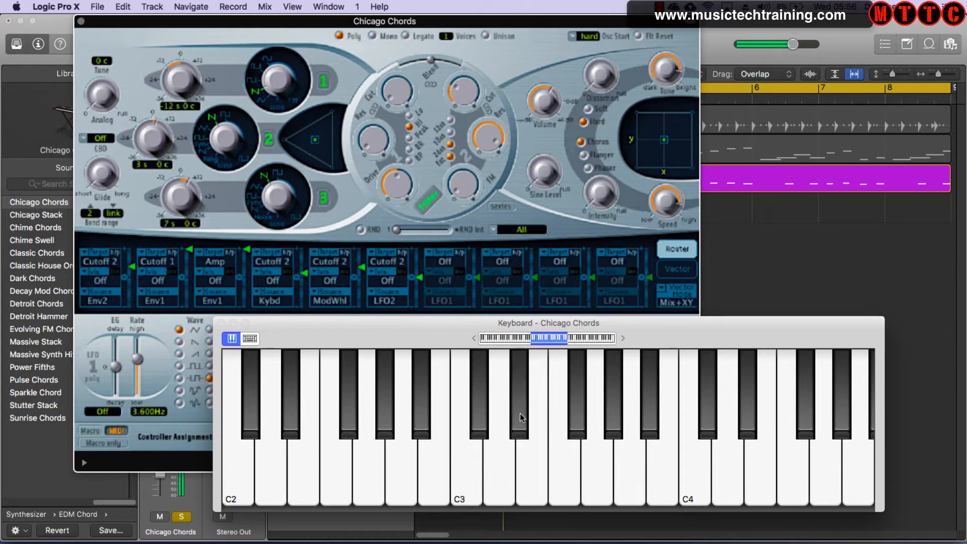
left_click(603, 473)
left_click(654, 411)
left_click(727, 461)
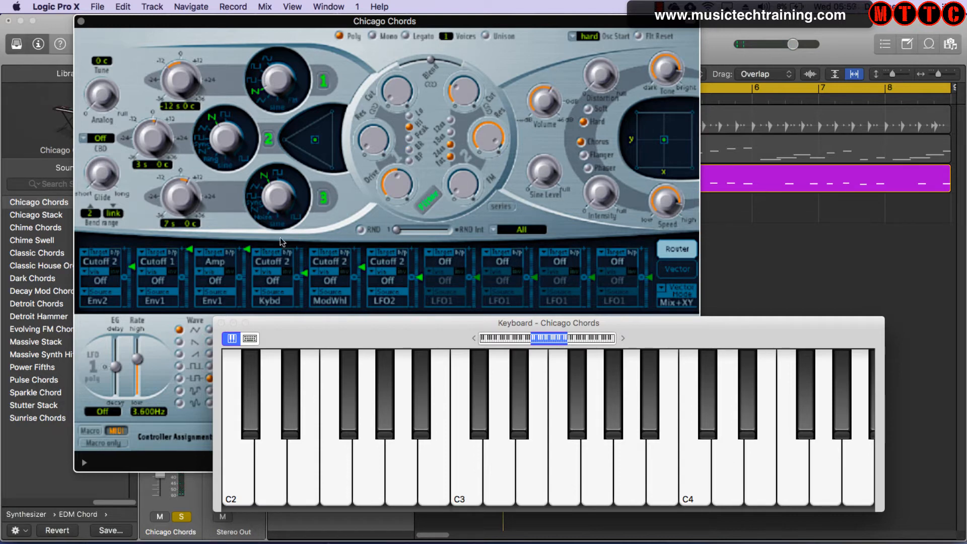
- Close the ES2 and on-screen keyboard windows and duplicate the Chicago Chords track with its settings
left_click_drag(95, 20, 353, 66)
left_click(337, 67)
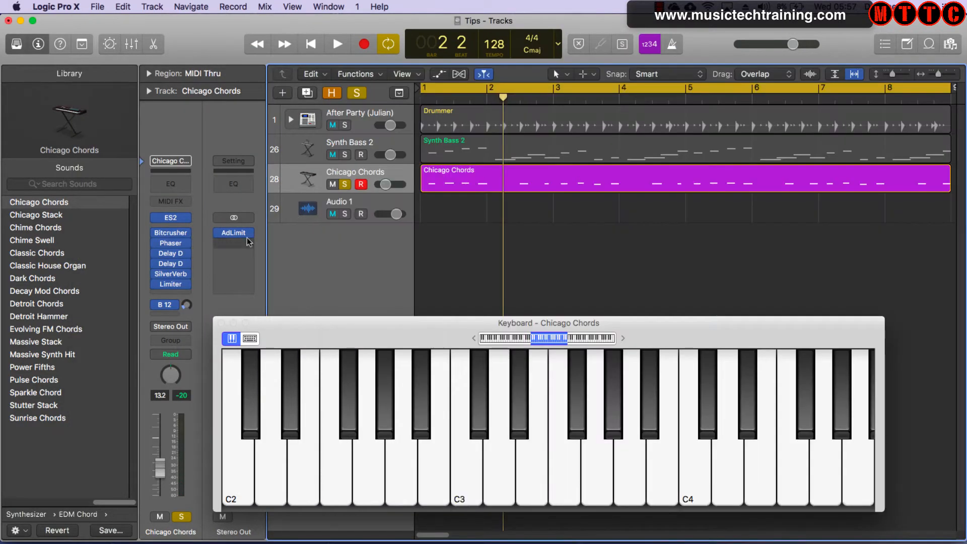
left_click(221, 323)
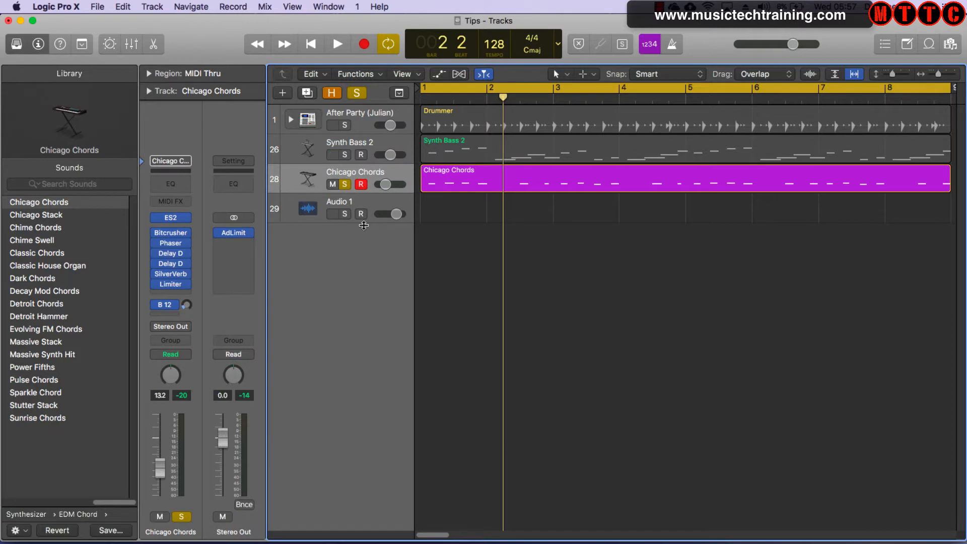
left_click(384, 191)
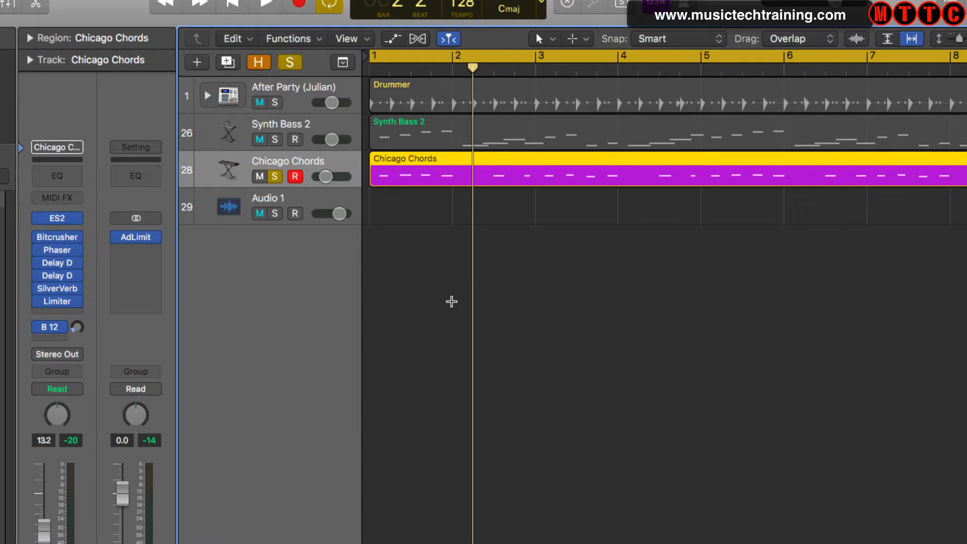
key("super+d")
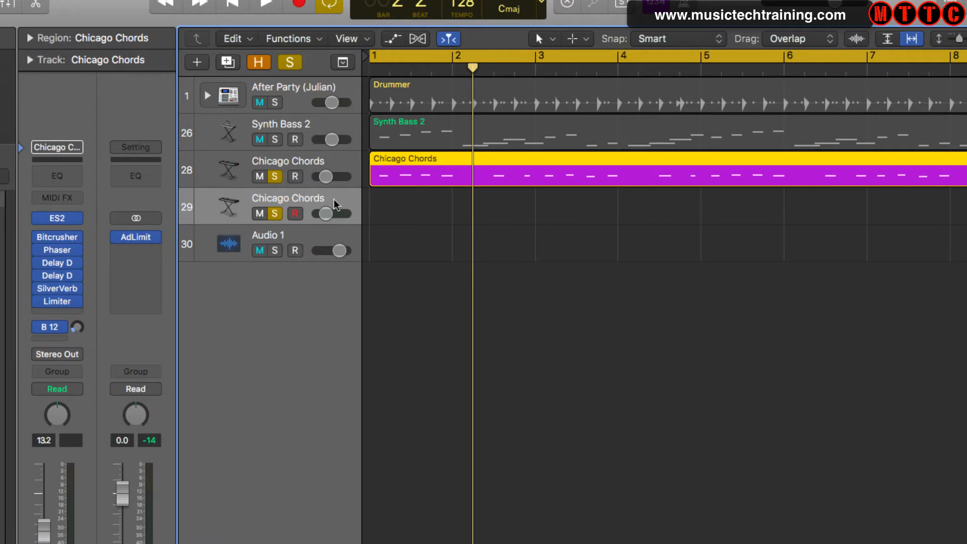
left_click(294, 210)
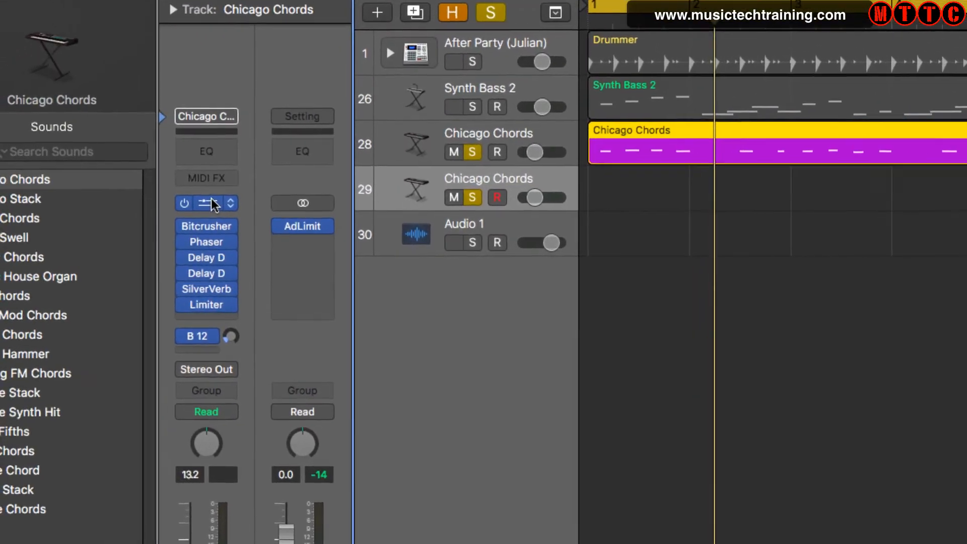
- In the duplicate track's ES2, switch off oscillators 2 and 3 and tune oscillator 1 to -1 semitone
left_click(117, 212)
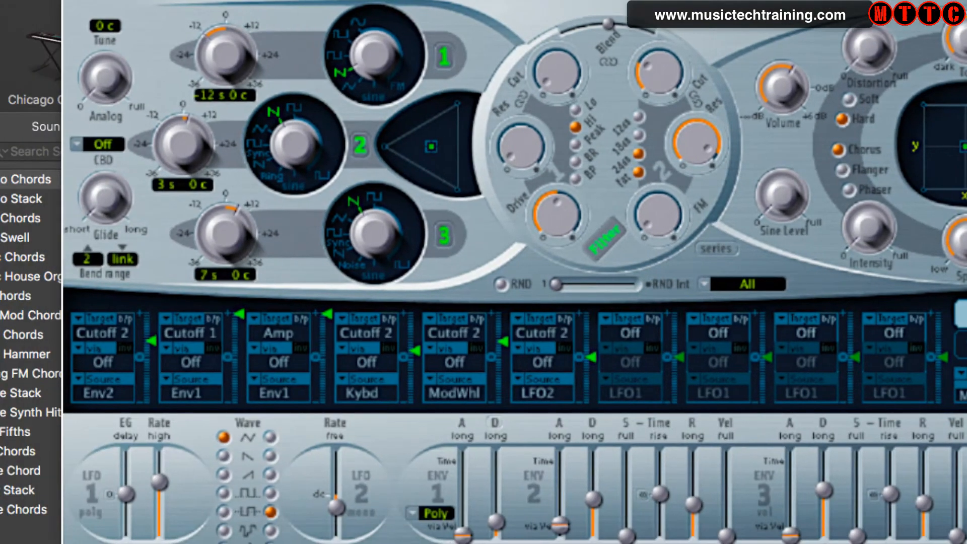
left_click(360, 145)
left_click(445, 235)
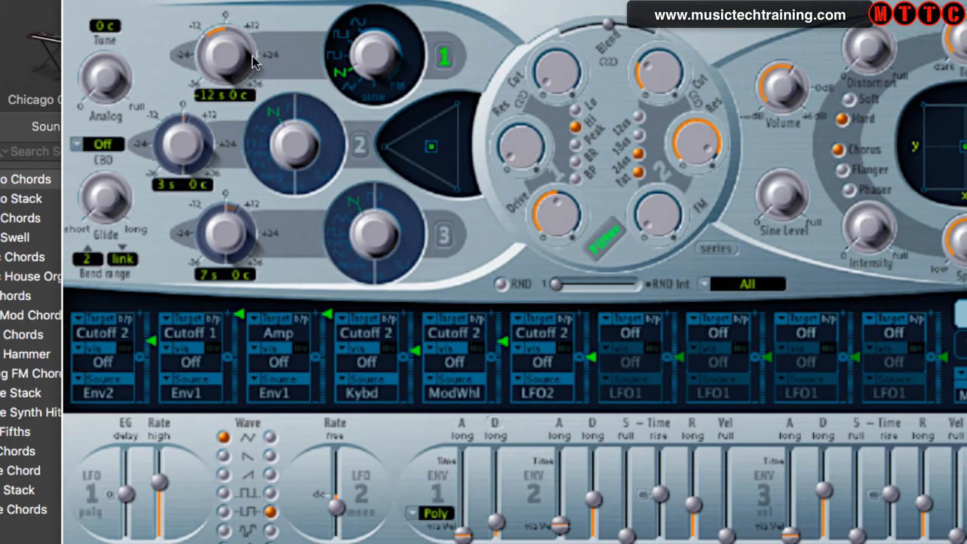
left_click_drag(211, 50, 235, 12)
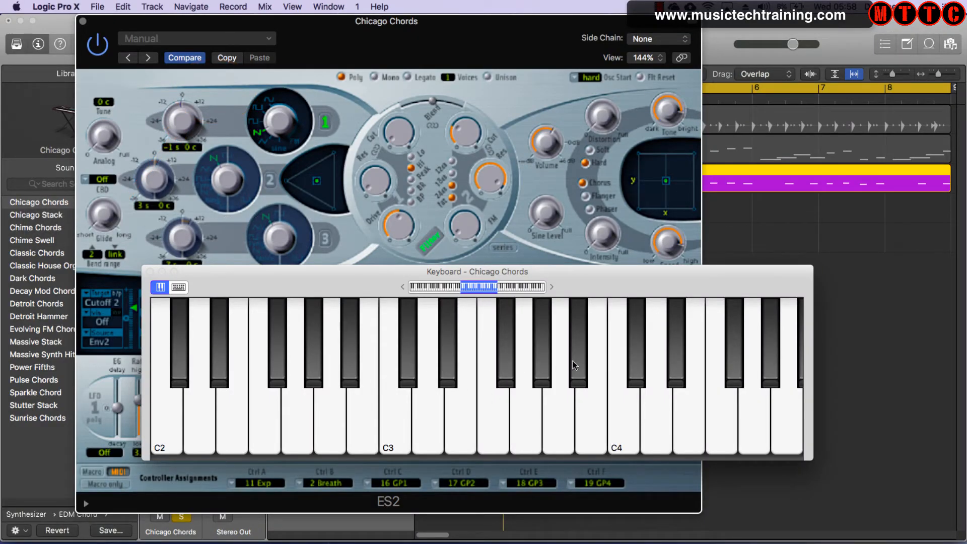
- Count the semitones from C3 up to the minor seventh, A#3, on the on-screen keyboard
left_click(398, 417)
left_click(432, 417)
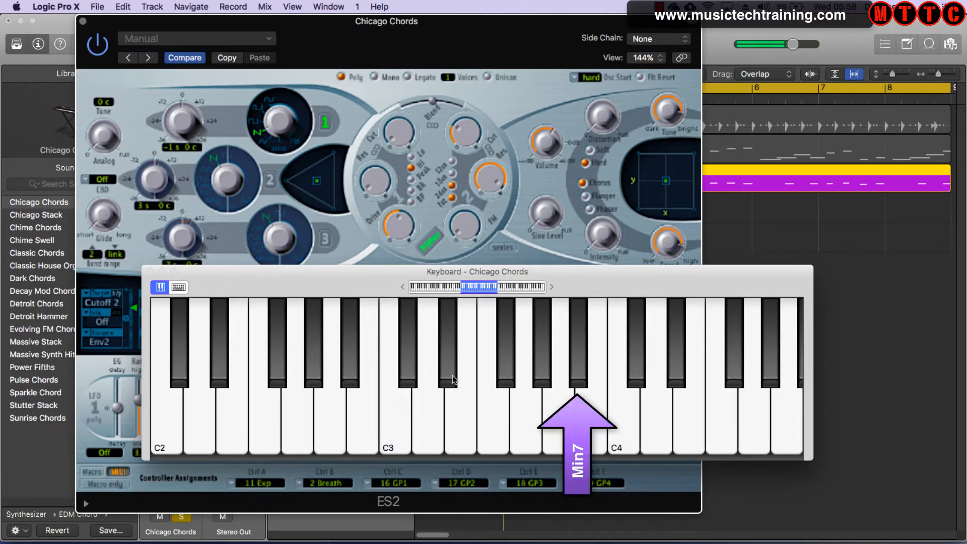
left_click(452, 379)
left_click(557, 408)
left_click(577, 373)
left_click(532, 413)
left_click(543, 359)
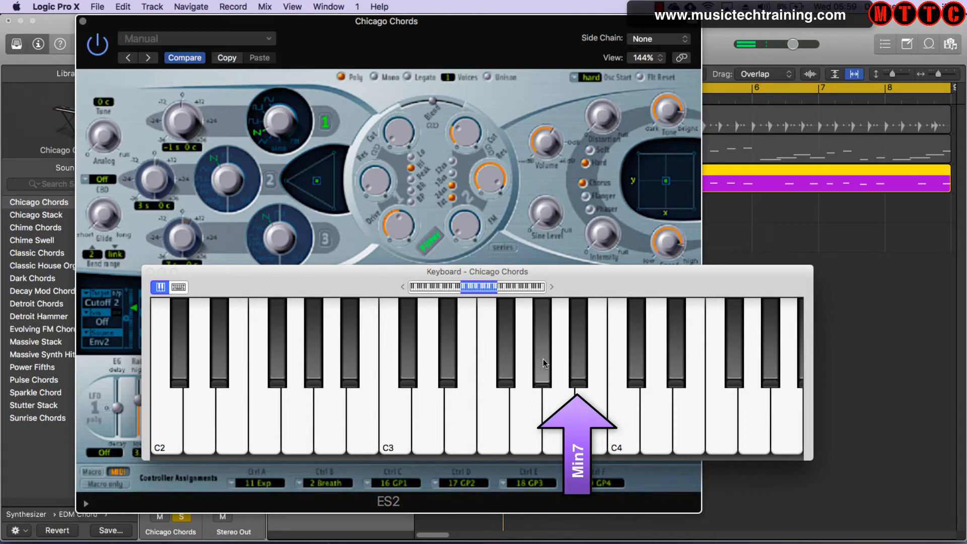
left_click(554, 398)
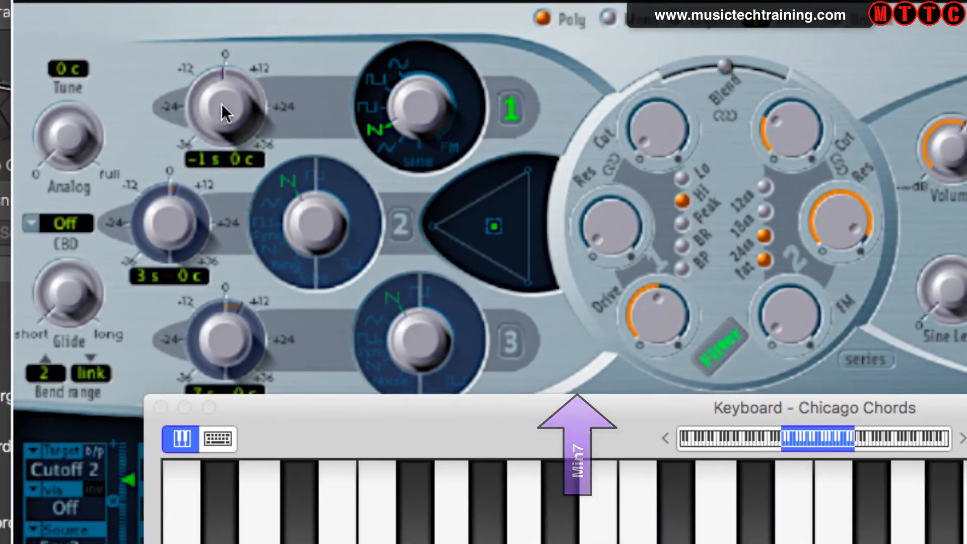
- Tune the duplicate's oscillator 1 to 10 semitones, then close ES2 and move the on-screen keyboard clear of the tracks
left_click_drag(222, 104, 220, 53)
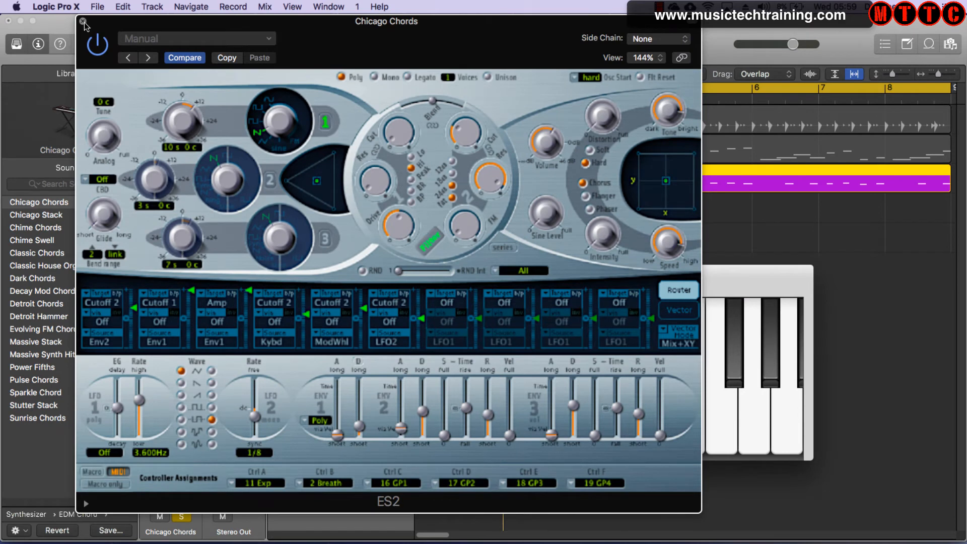
left_click(83, 22)
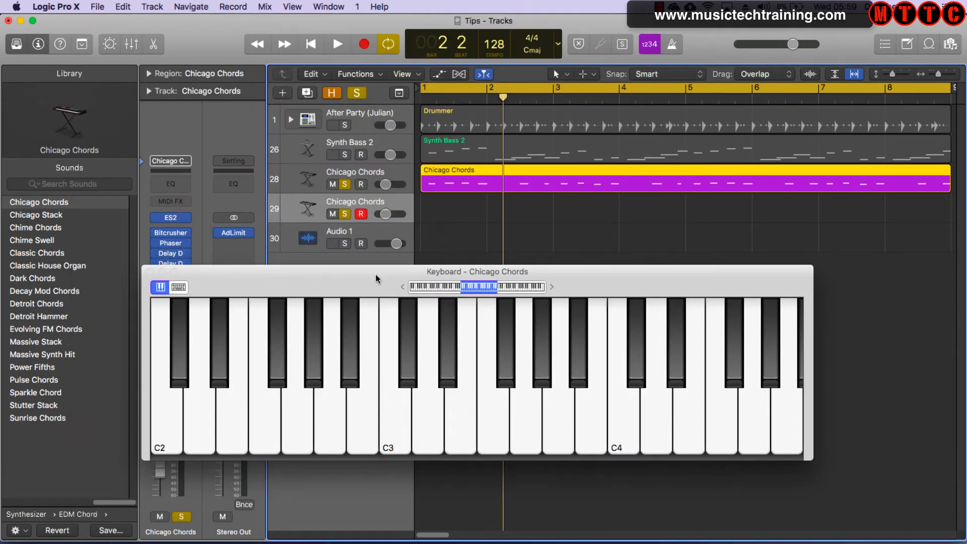
left_click_drag(376, 279, 398, 349)
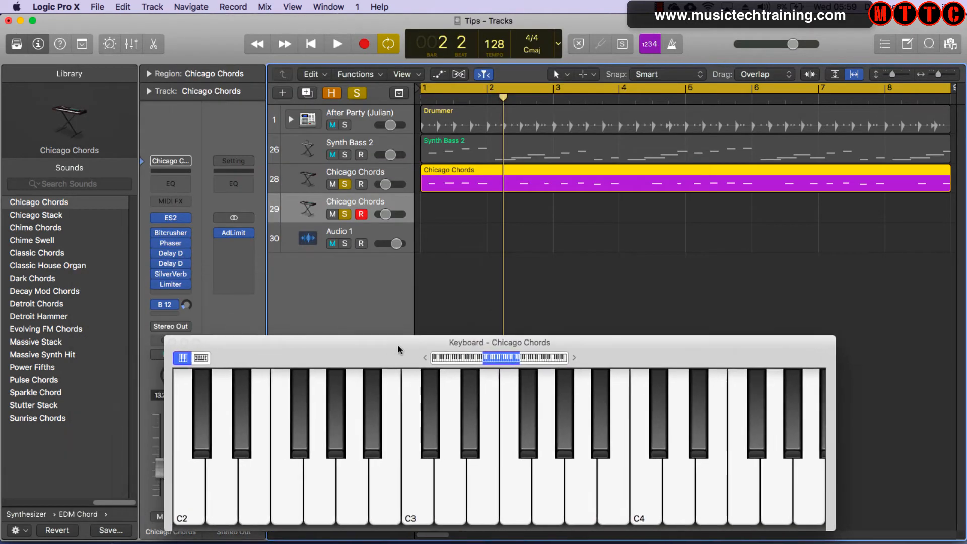
- Select the original Chicago Chords track and mute its MIDI region
left_click(311, 170)
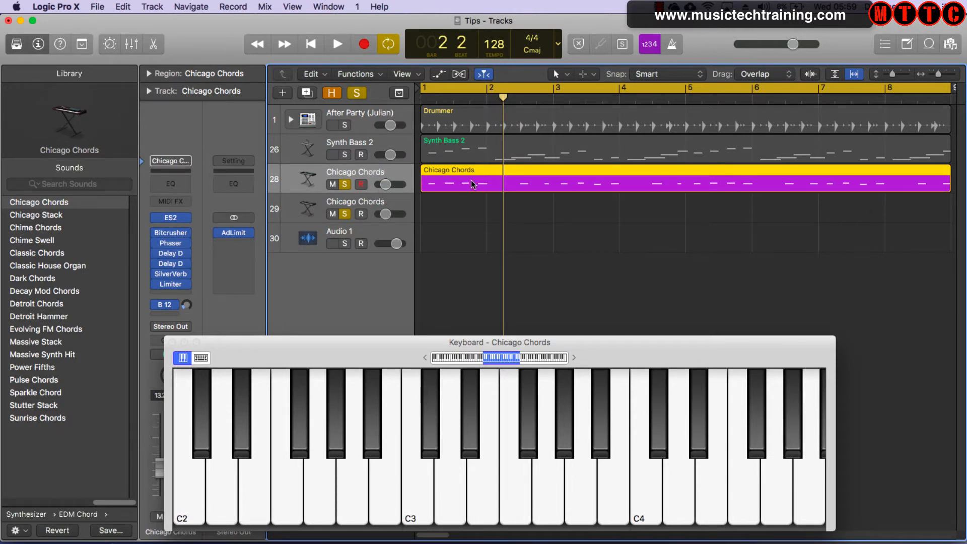
key("ctrl+m")
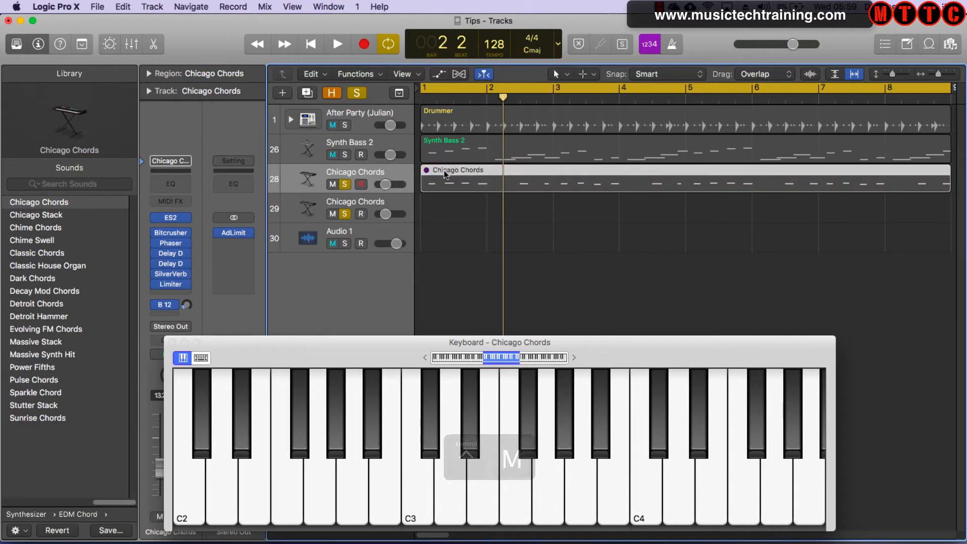
key("Down")
key("Up")
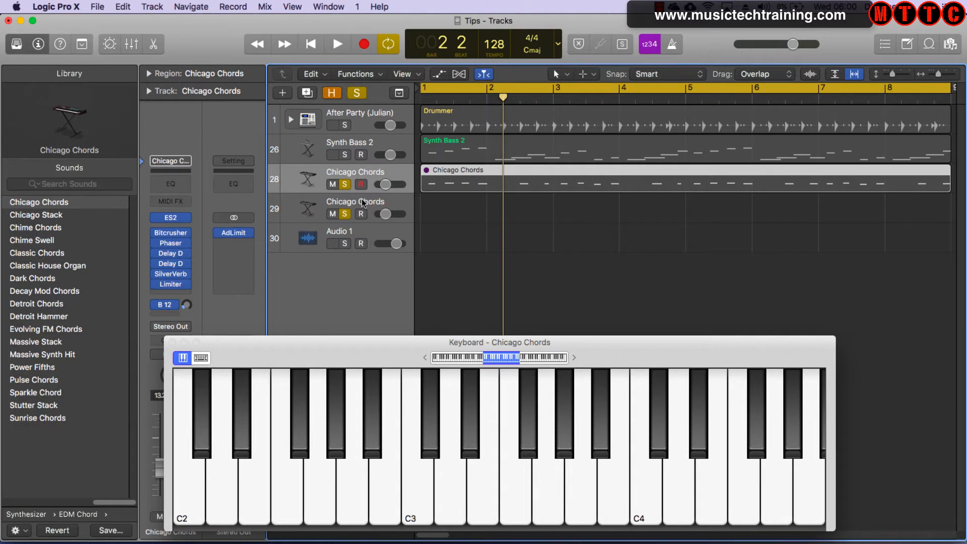
- Group both Chicago Chords tracks into a Summing Stack and move the MIDI region onto the stack's main track
left_click(363, 203, "shift")
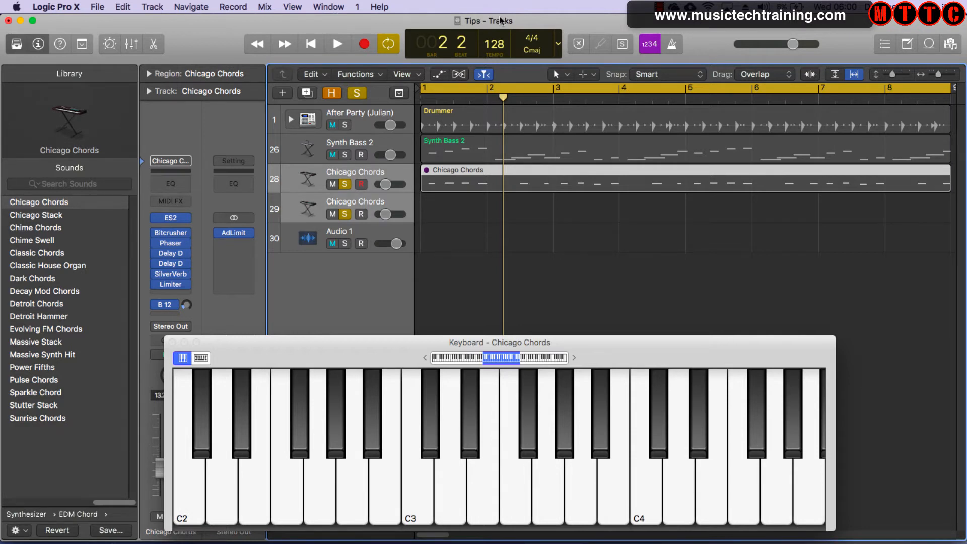
key("shift+super+d")
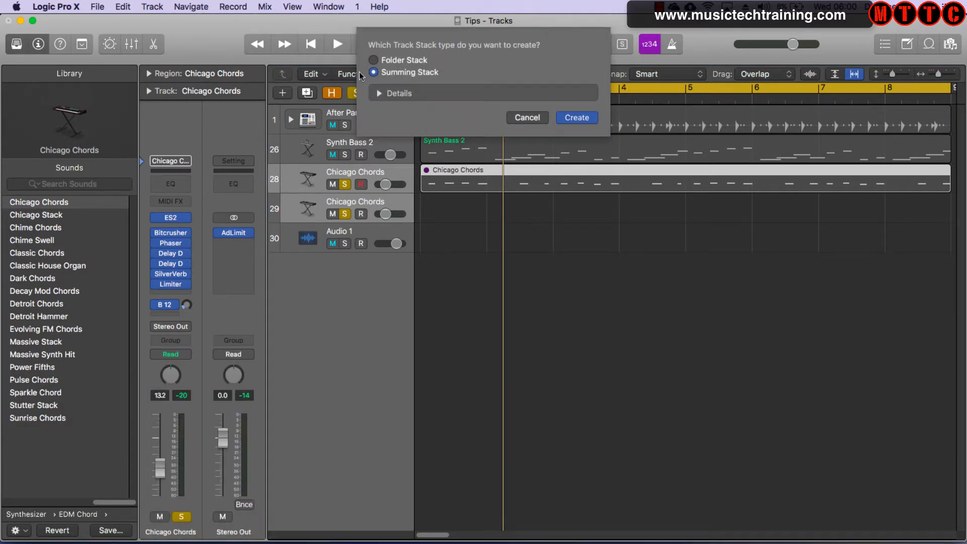
left_click(577, 118)
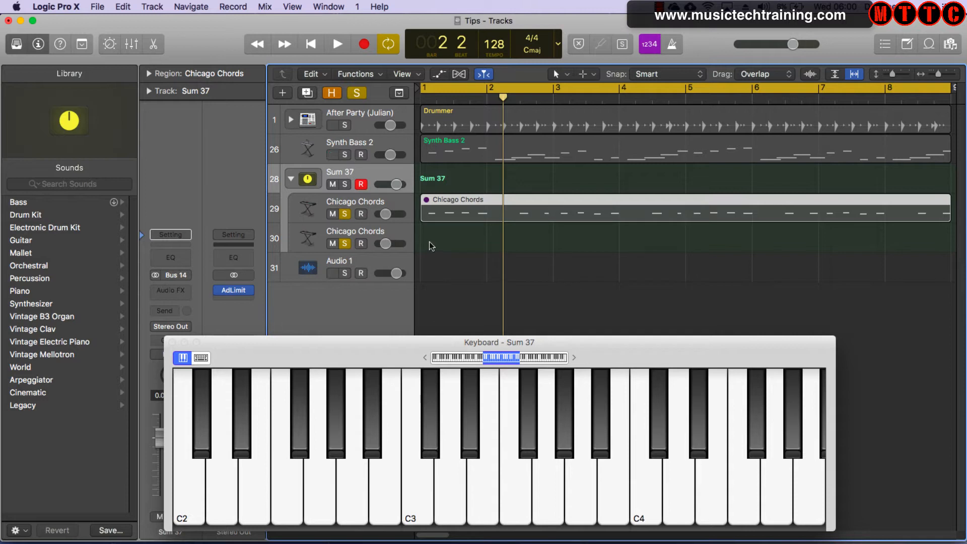
left_click_drag(454, 200, 373, 192)
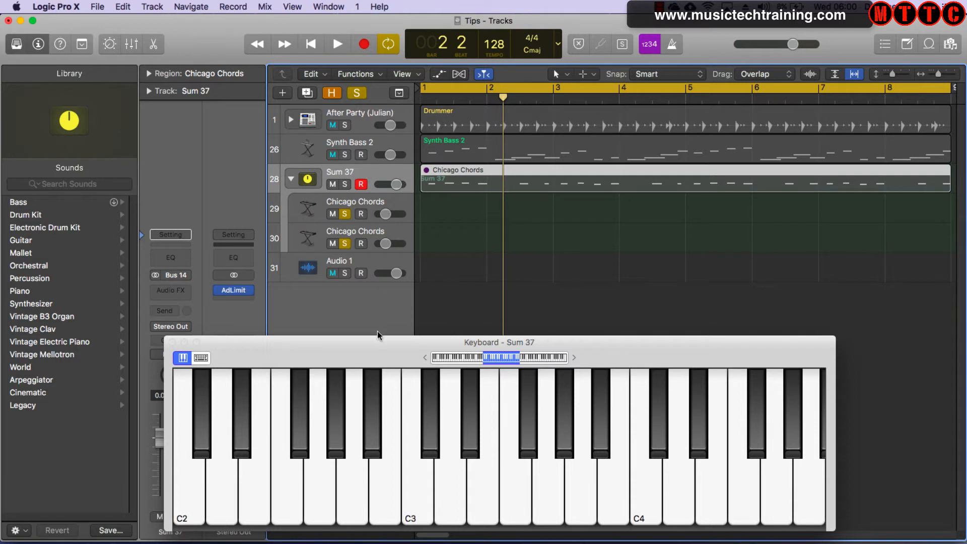
- Play C3 repeatedly through the summing stack to hear both layers, then turn off solo on the duplicate track
left_click(419, 484)
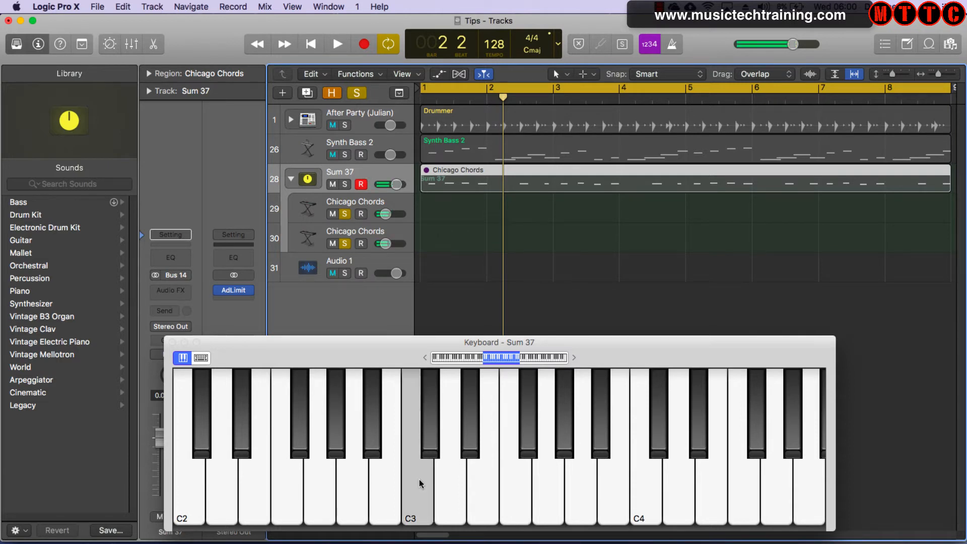
left_click(420, 483)
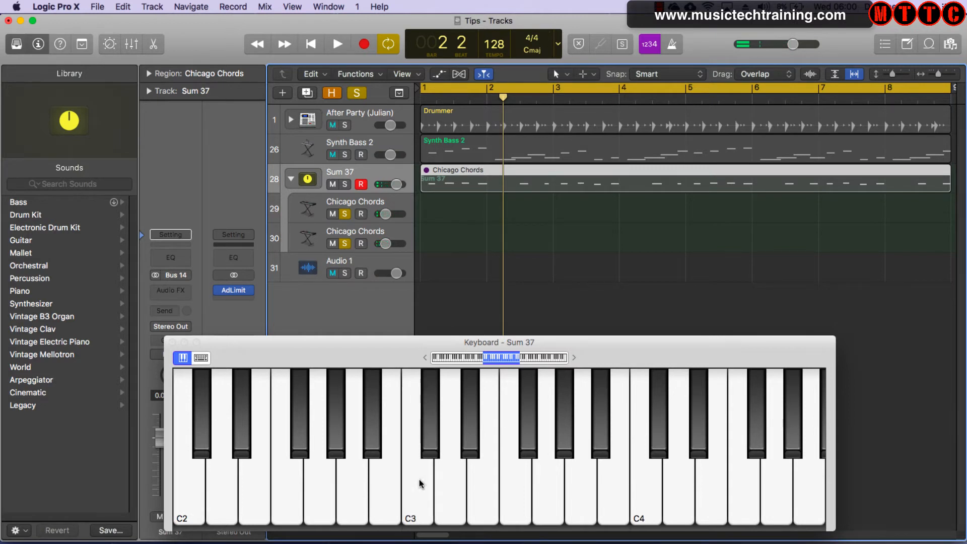
left_click(421, 483)
left_click(419, 483)
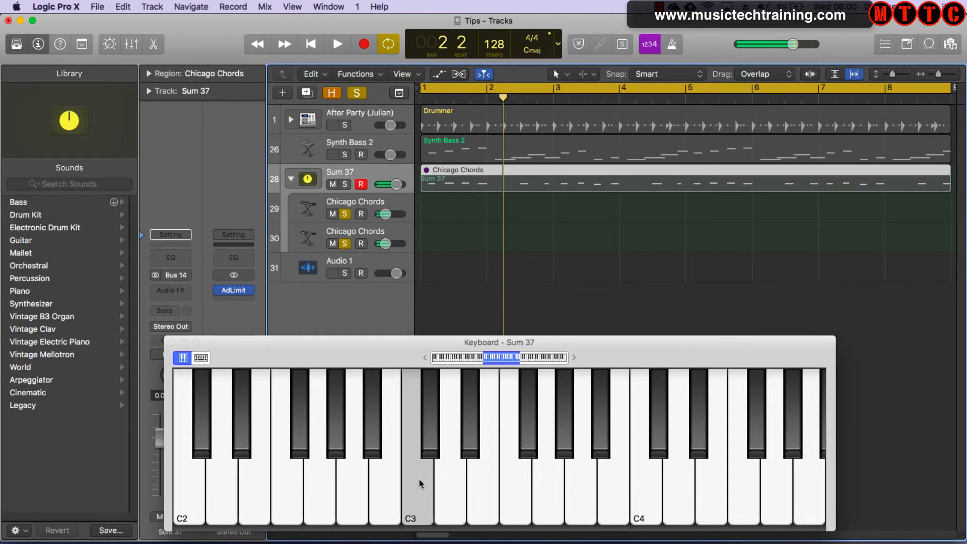
left_click(343, 244)
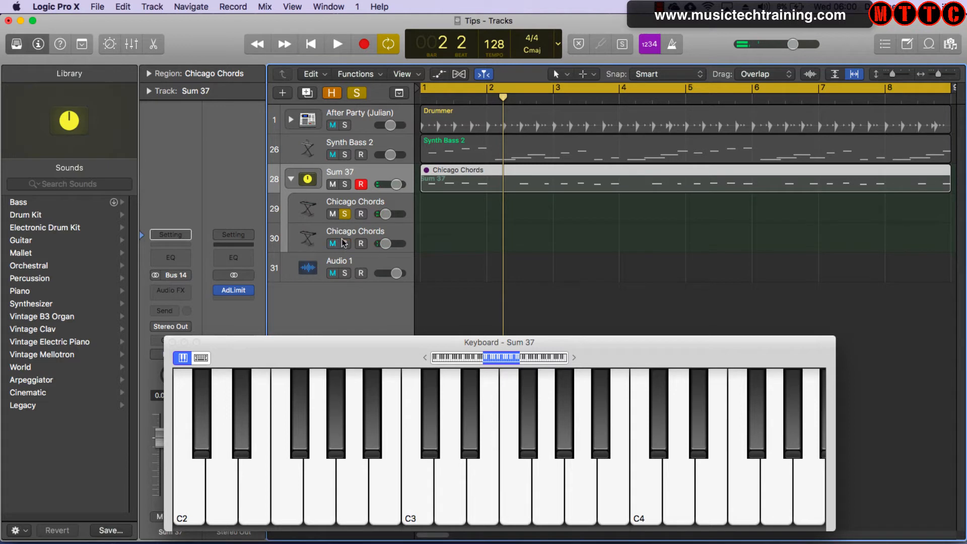
- Rename the first track inside the stack as Original and the duplicate as Min7
double_click(360, 200)
type("Original")
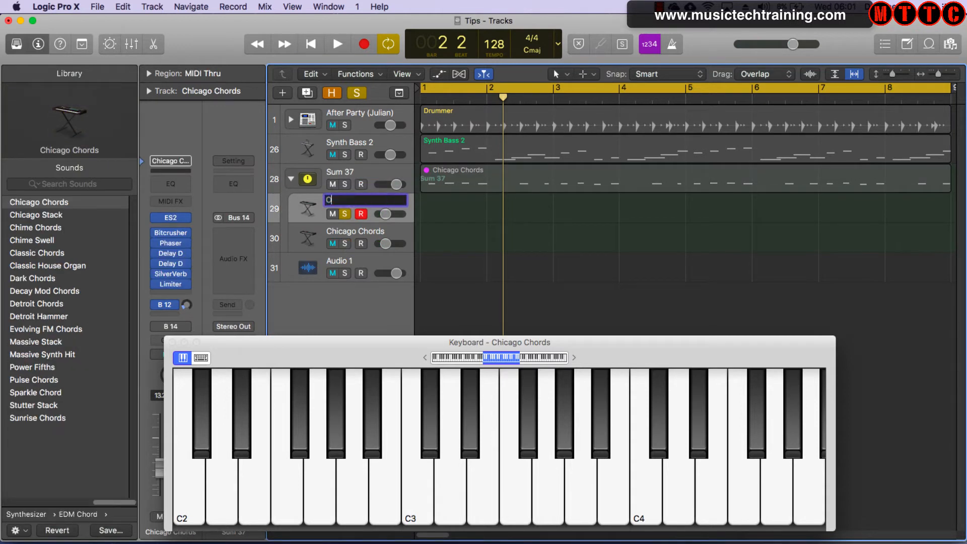
key("Return")
left_click(340, 229)
double_click(339, 229)
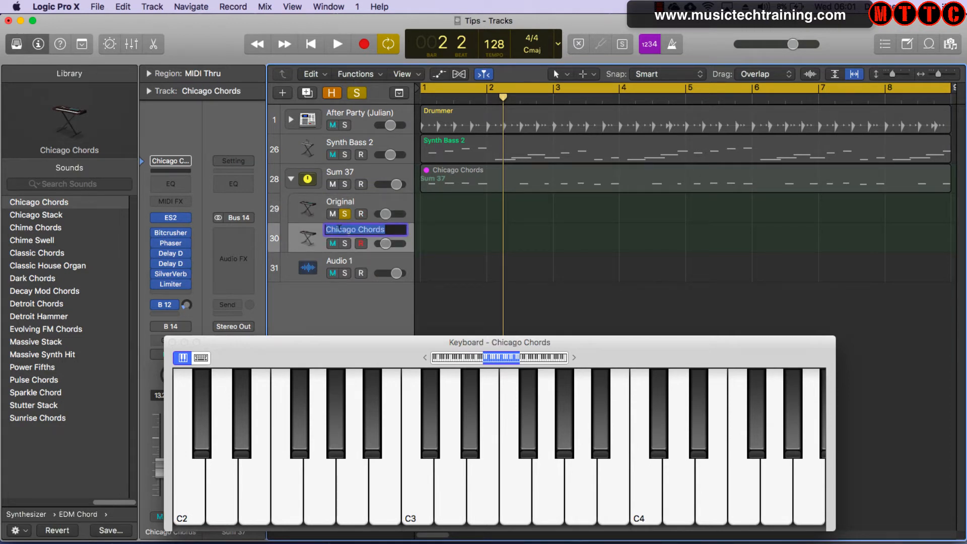
type("Min7")
key("Return")
- Select the Sum 37 stack for playing and solo the Min7 track alongside Original
left_click(340, 173)
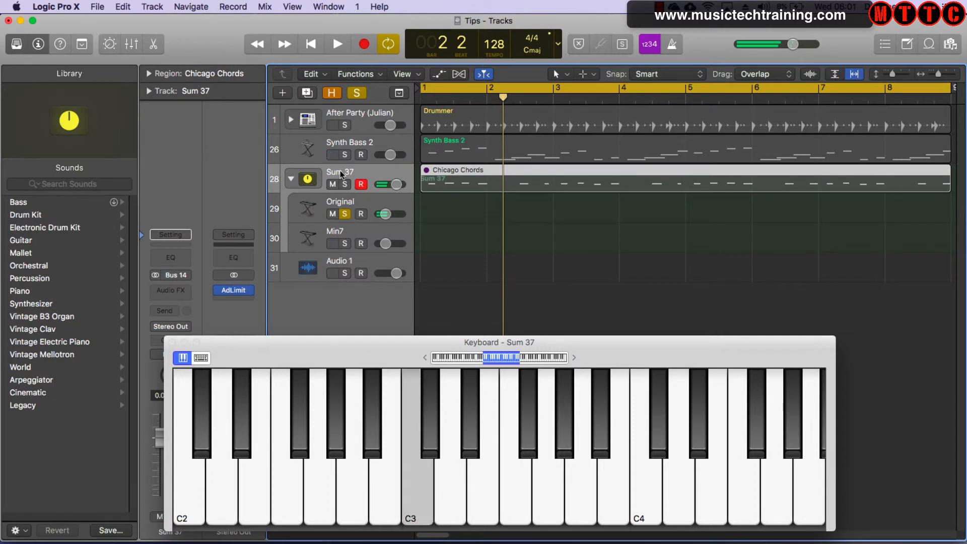
left_click(345, 244)
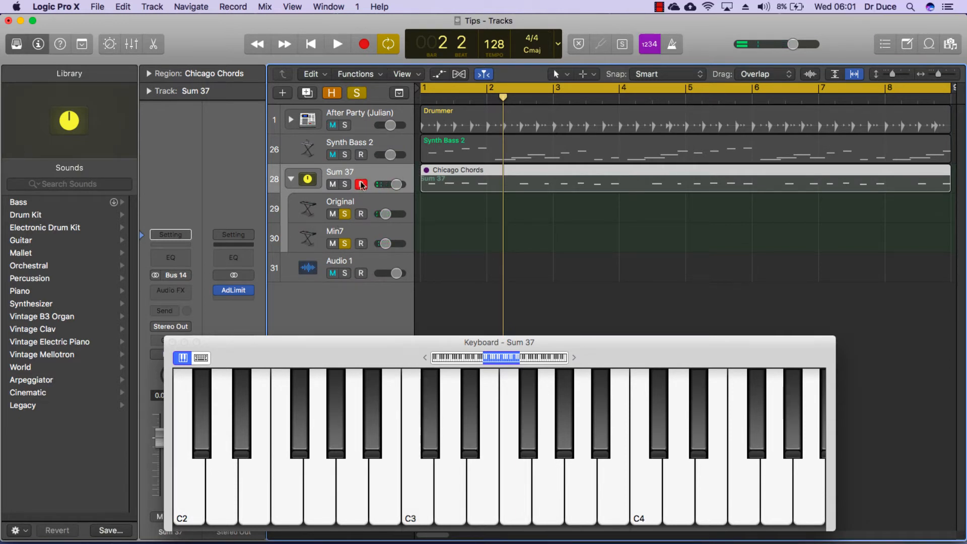
- Turn off solo on the stack's tracks and unmute the Chicago Chords region on Sum 37
left_click(345, 214)
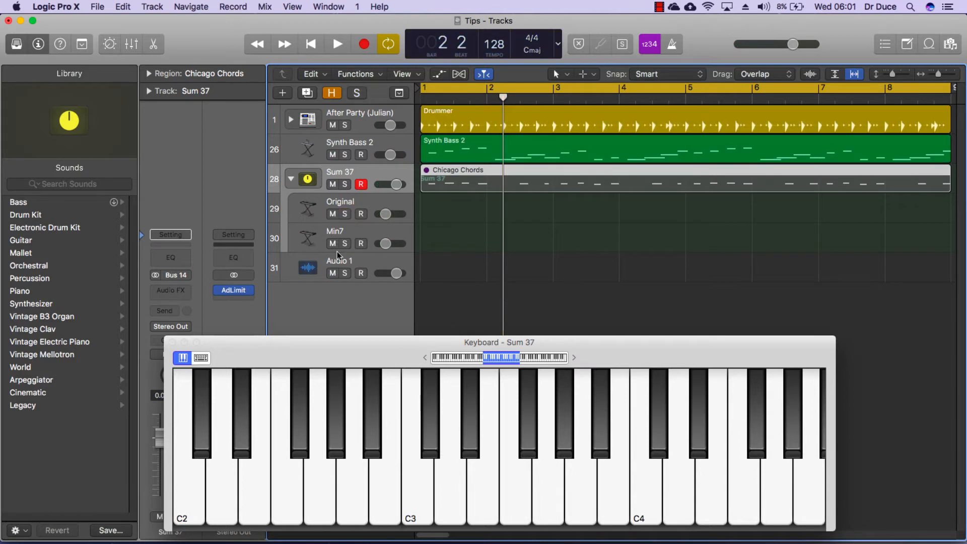
right_click(468, 171)
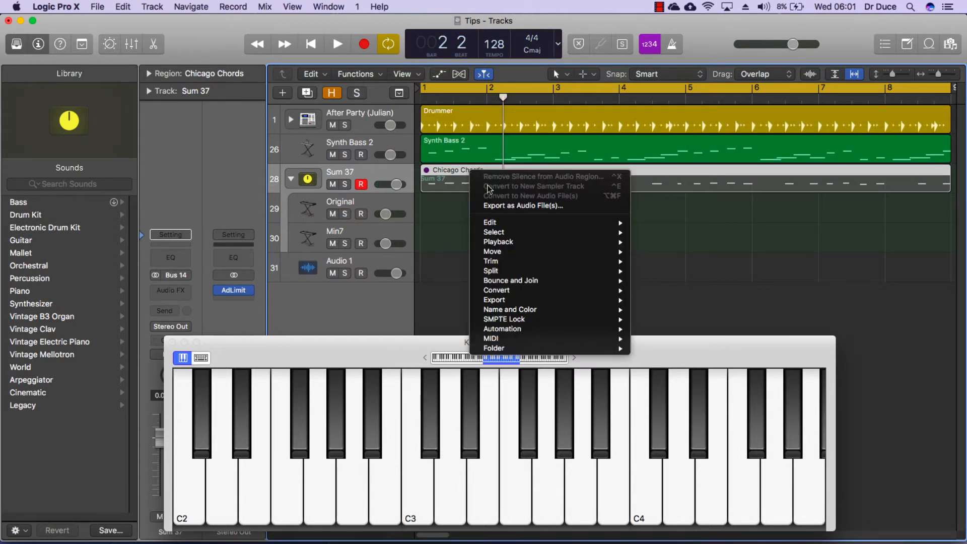
key("ctrl+m")
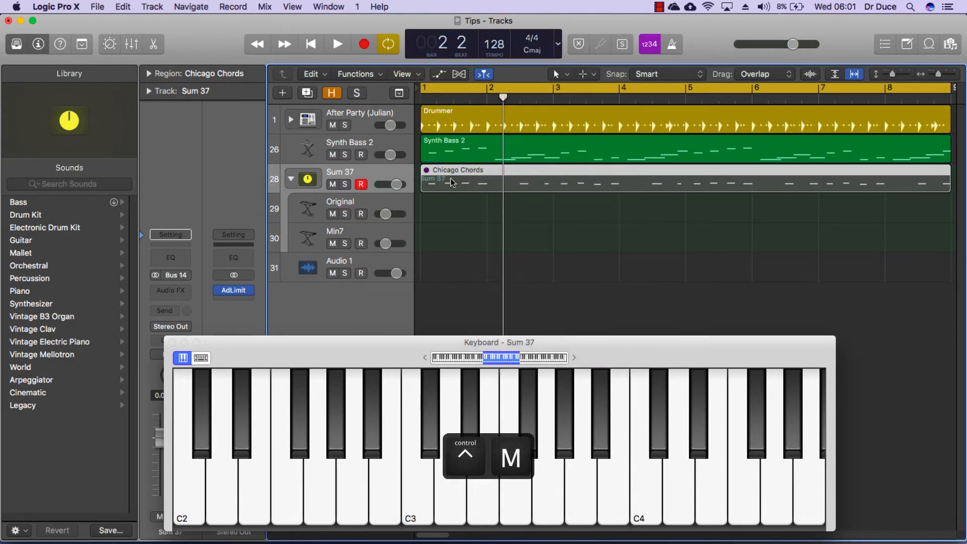
key("ctrl+m")
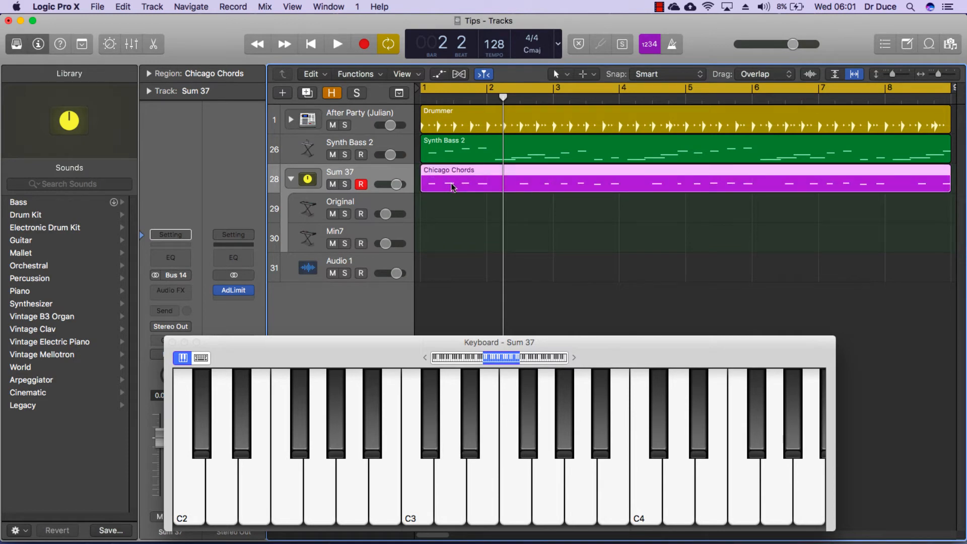
- Play the arrangement, mute Synth Bass 2, and compare the chords with Min7 muted and unmuted
key("space")
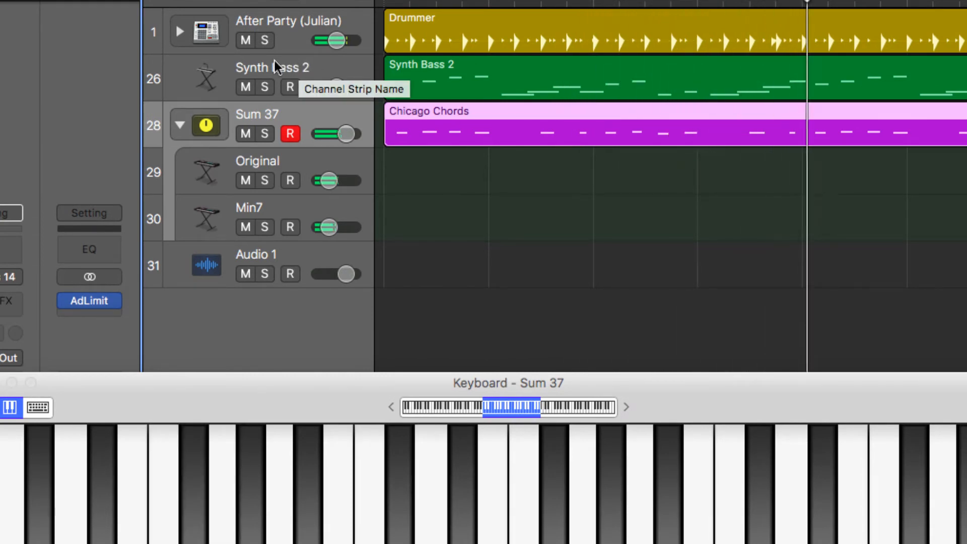
left_click(290, 67)
left_click(245, 87)
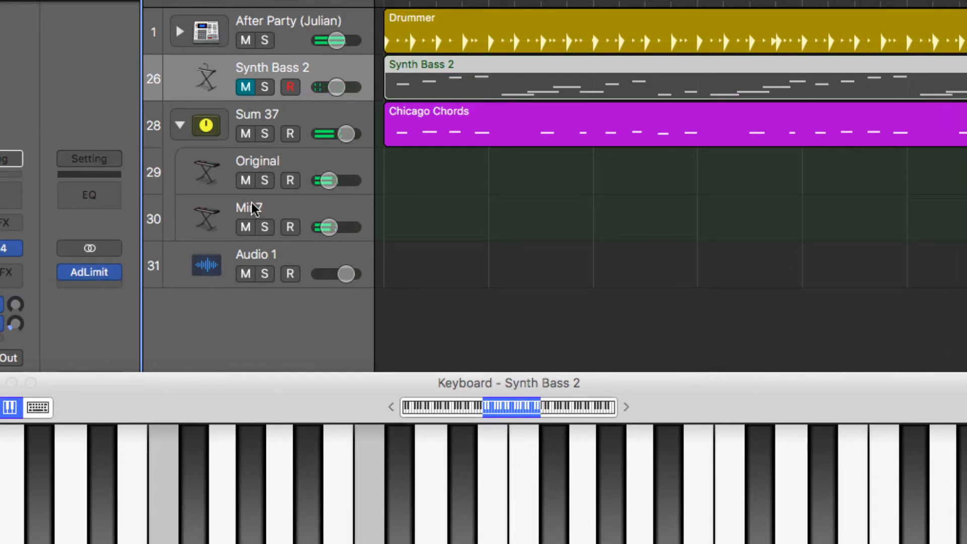
left_click(246, 226)
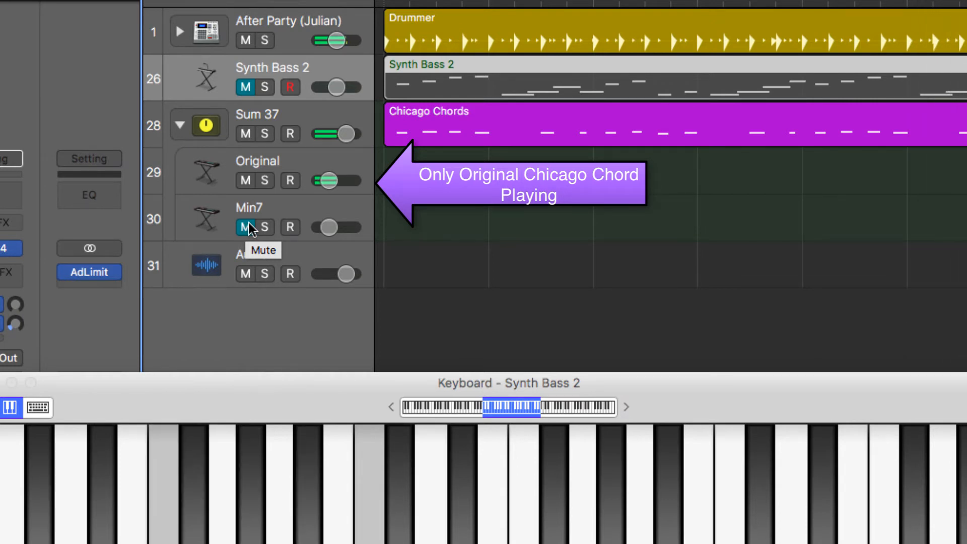
left_click(247, 228)
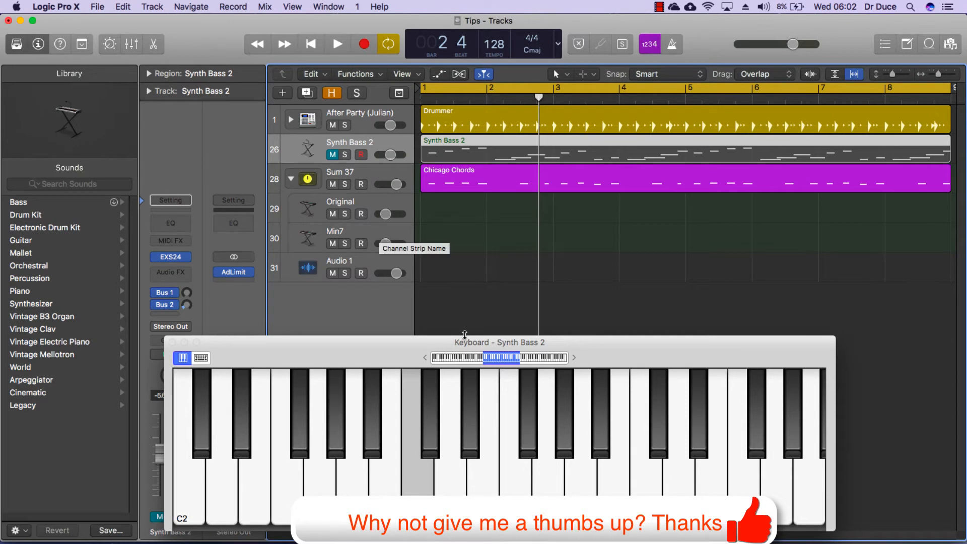
- In the Min7 track's ES2, turn on oscillator 2 and tune it to 14 semitones for the minor ninth
left_click(379, 231)
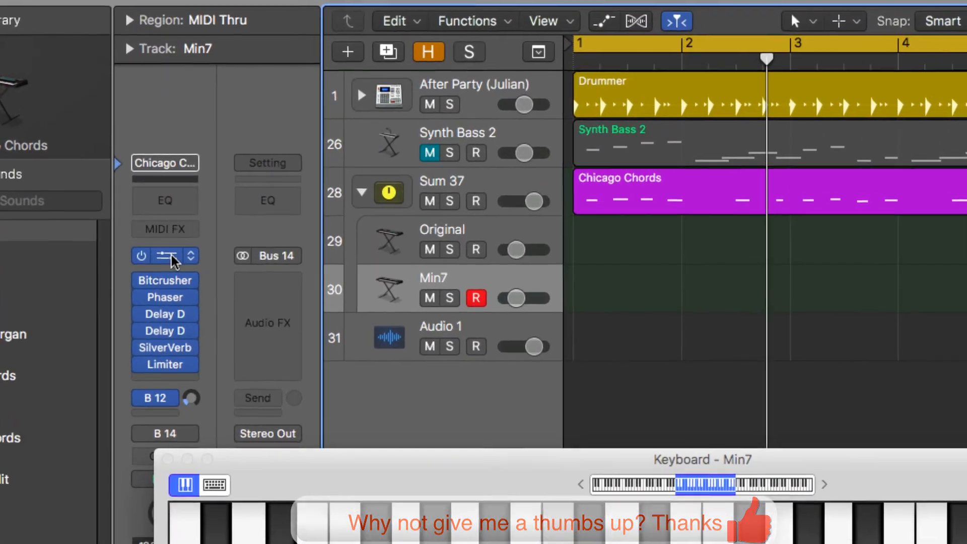
left_click(171, 218)
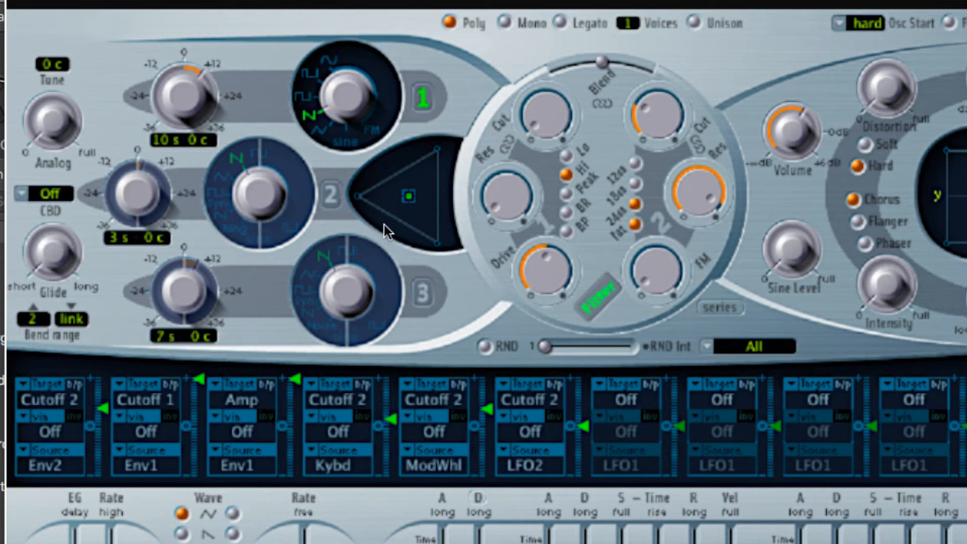
left_click(331, 199)
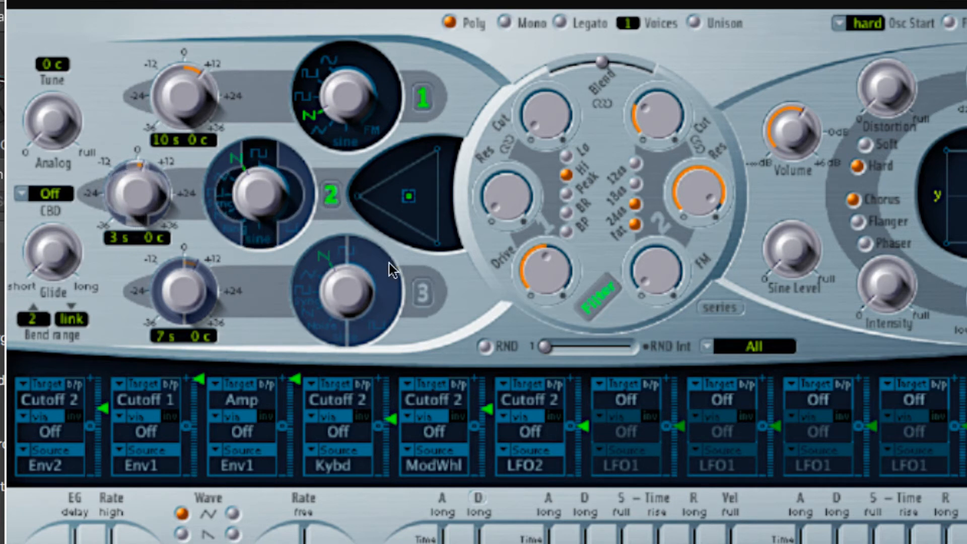
key("super+k")
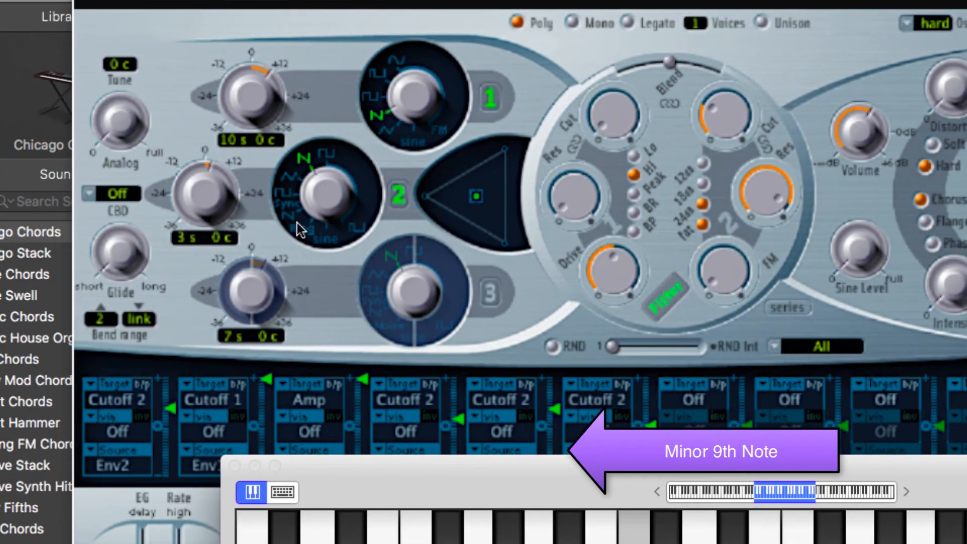
left_click_drag(195, 176, 191, 145)
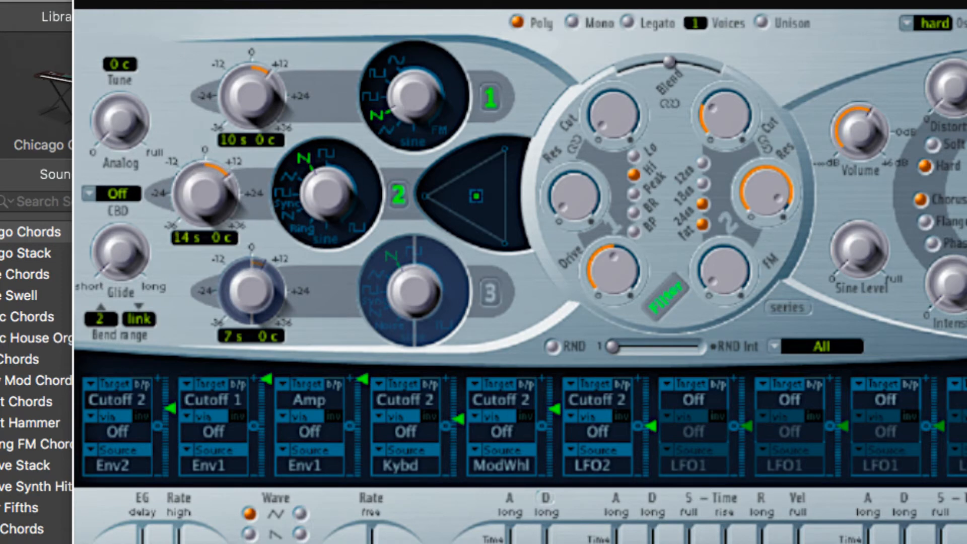
left_click(85, 2)
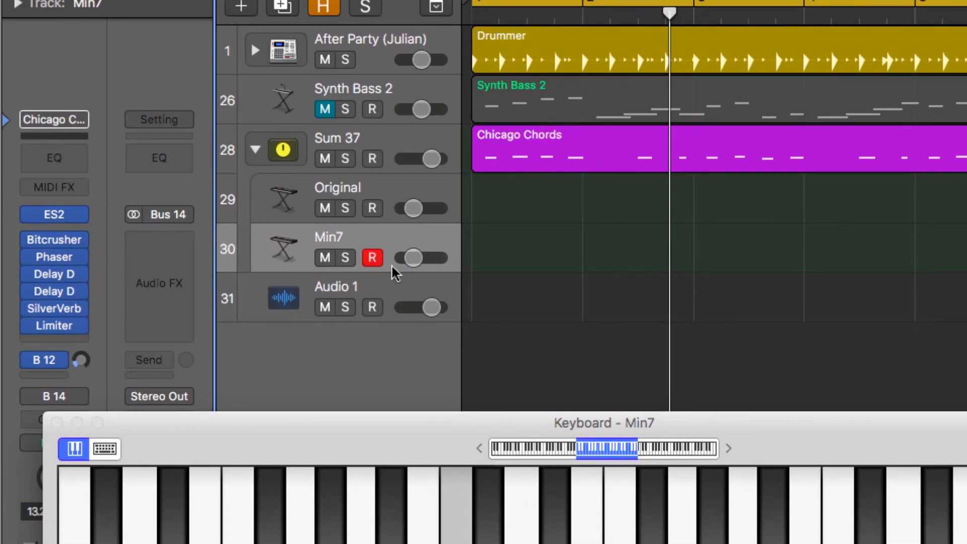
- Play the arrangement and compare Min7's layers by switching ES2 oscillators 2 and 1 off and on
key("space")
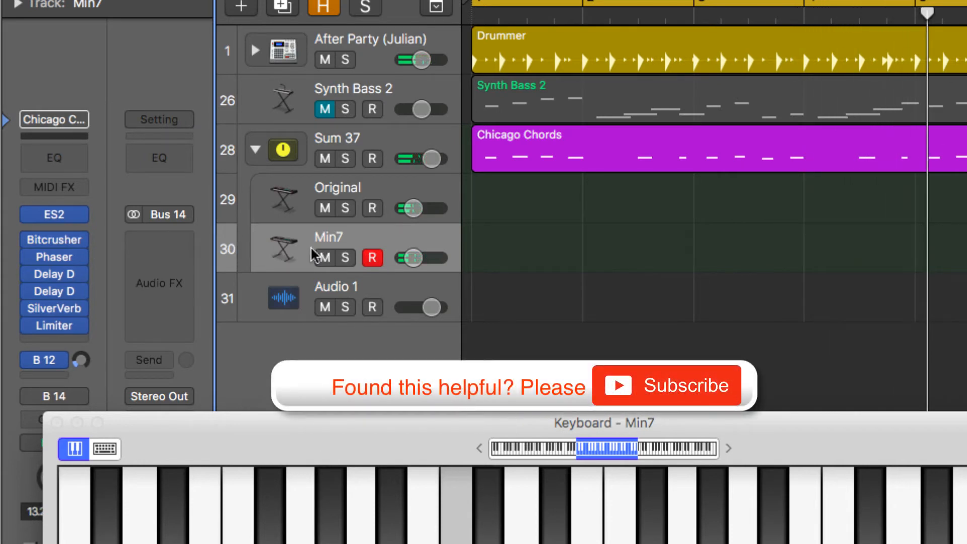
left_click(59, 219)
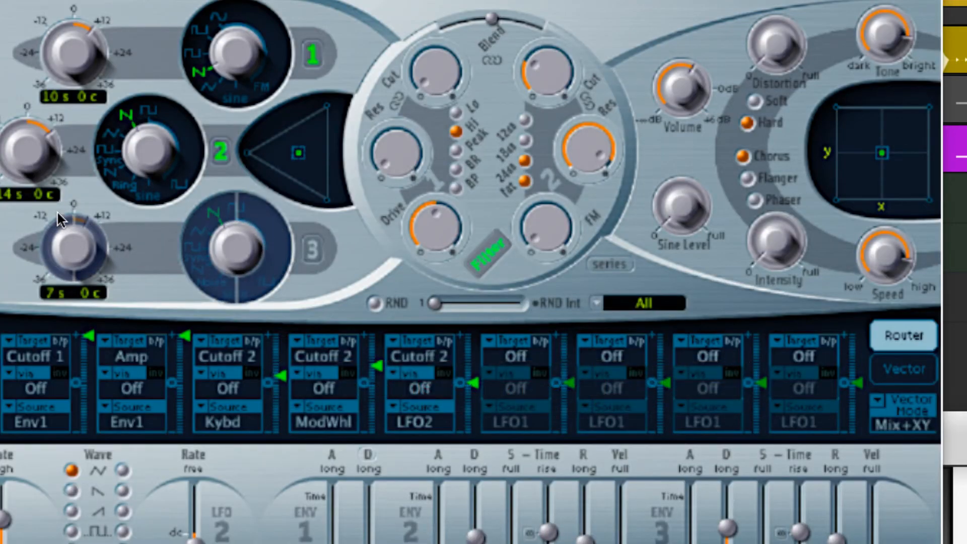
left_click(220, 152)
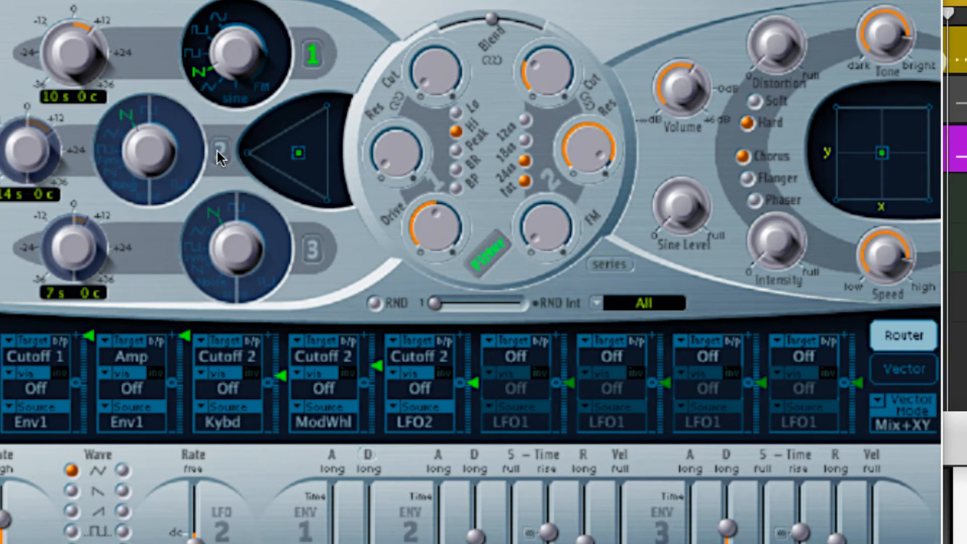
left_click(223, 155)
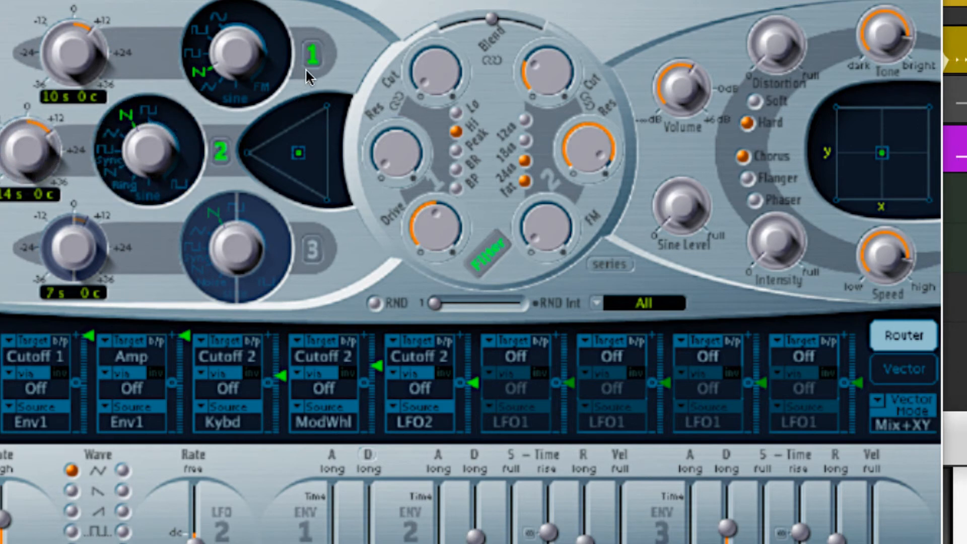
left_click(223, 154)
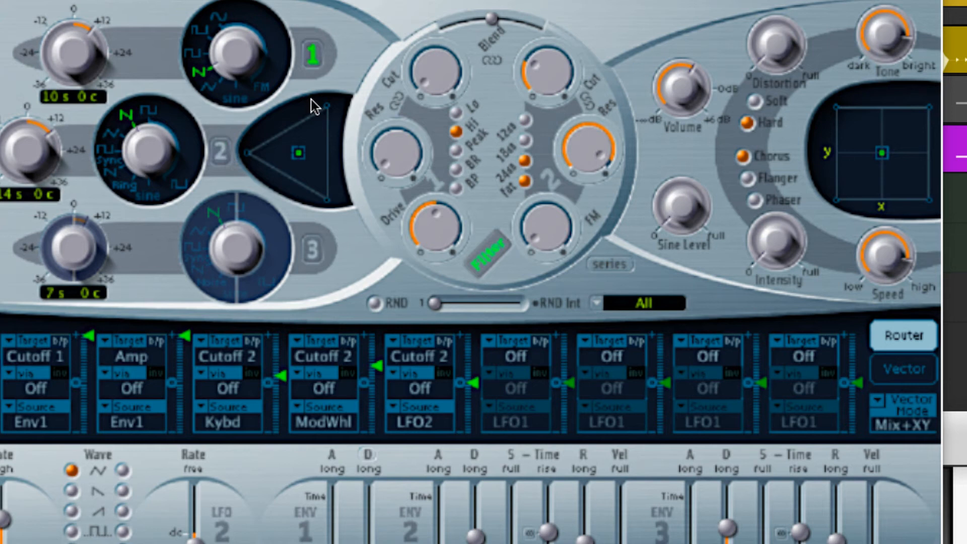
left_click(312, 57)
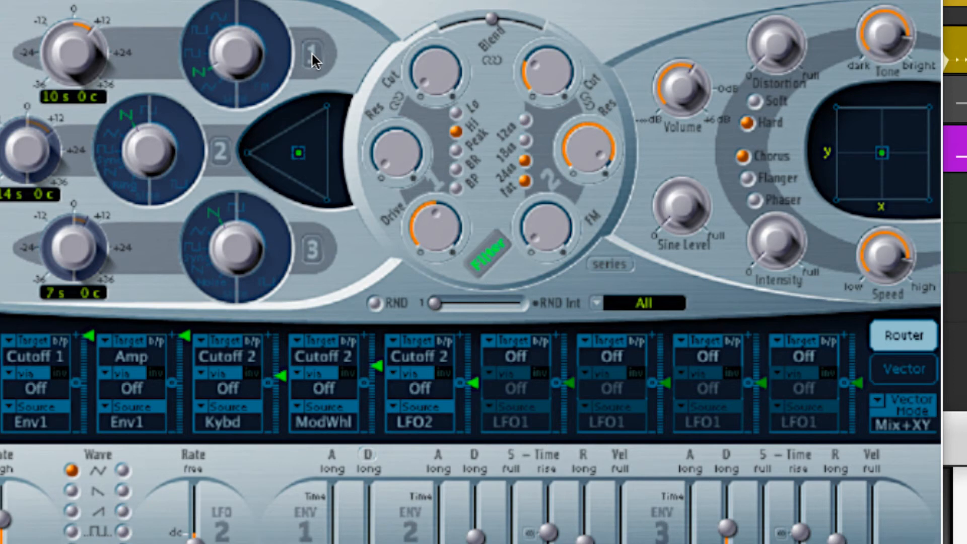
left_click(313, 57)
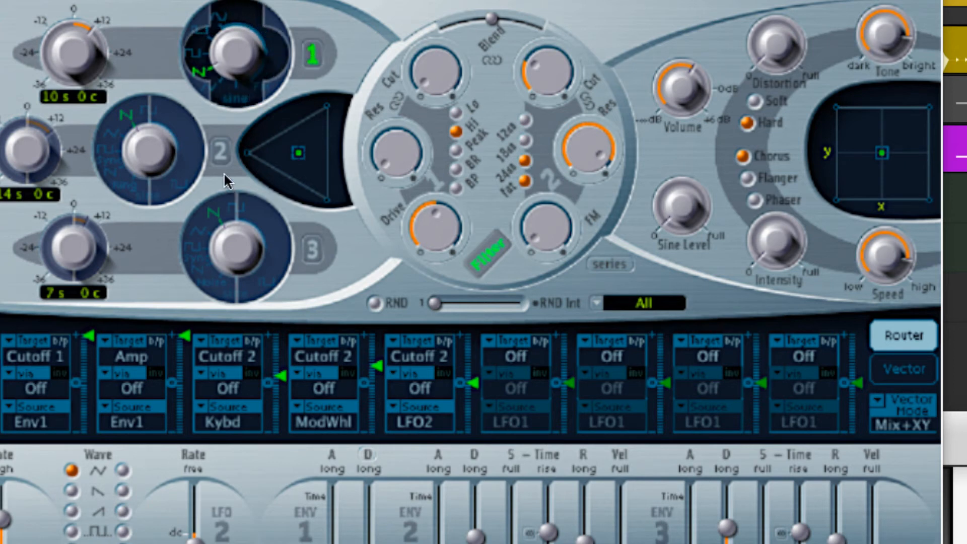
left_click(223, 155)
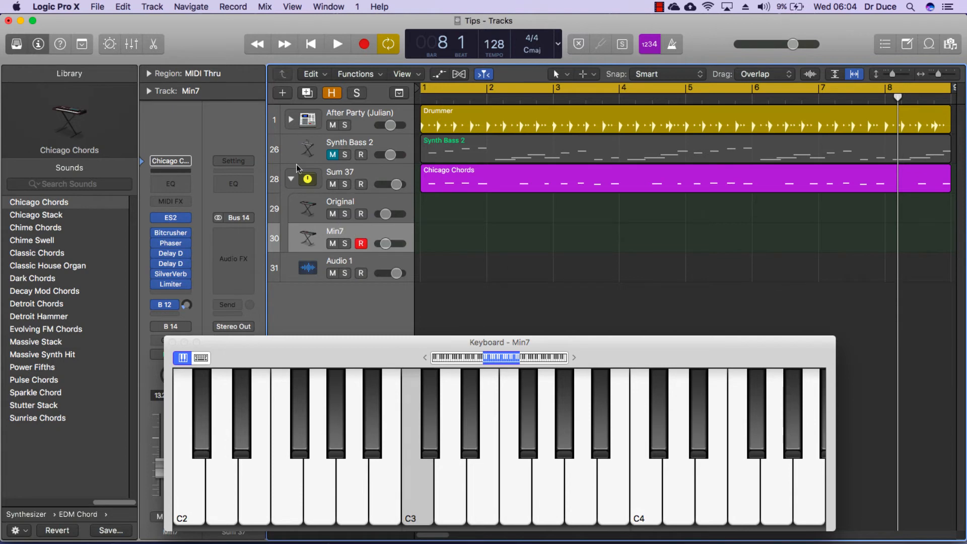
- Turn on oscillator 3 in the Min7 track's ES2 and raise its coarse tuning while the musical keyboard is available
left_click(172, 218)
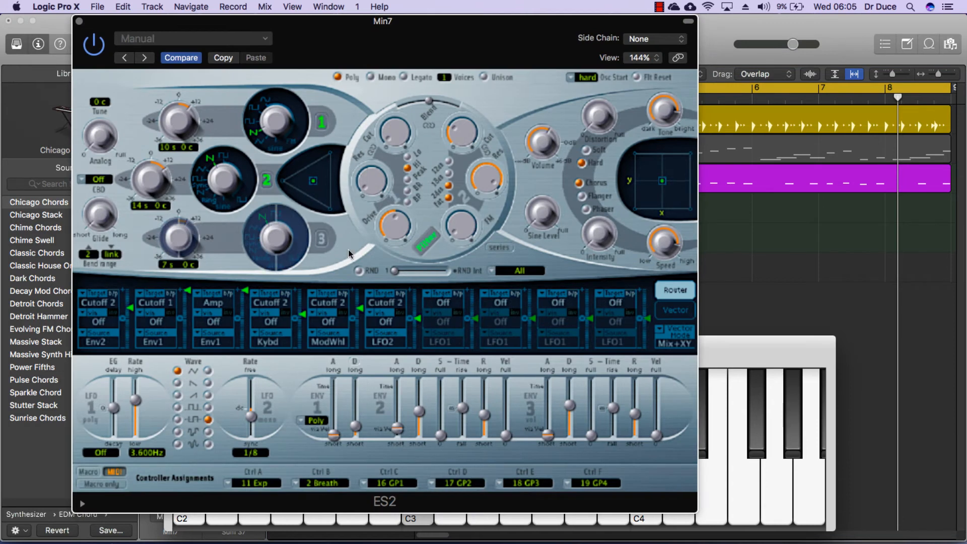
left_click(322, 241)
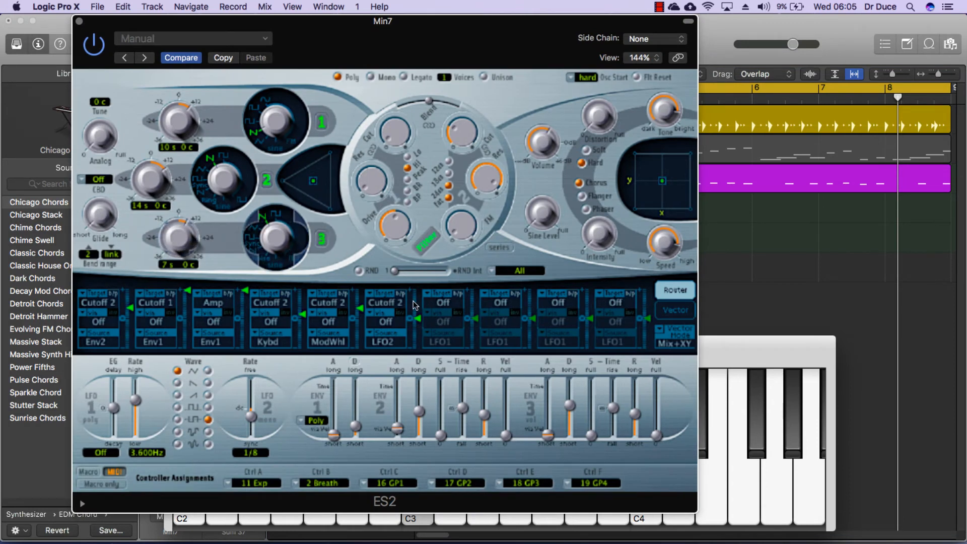
left_click(763, 355)
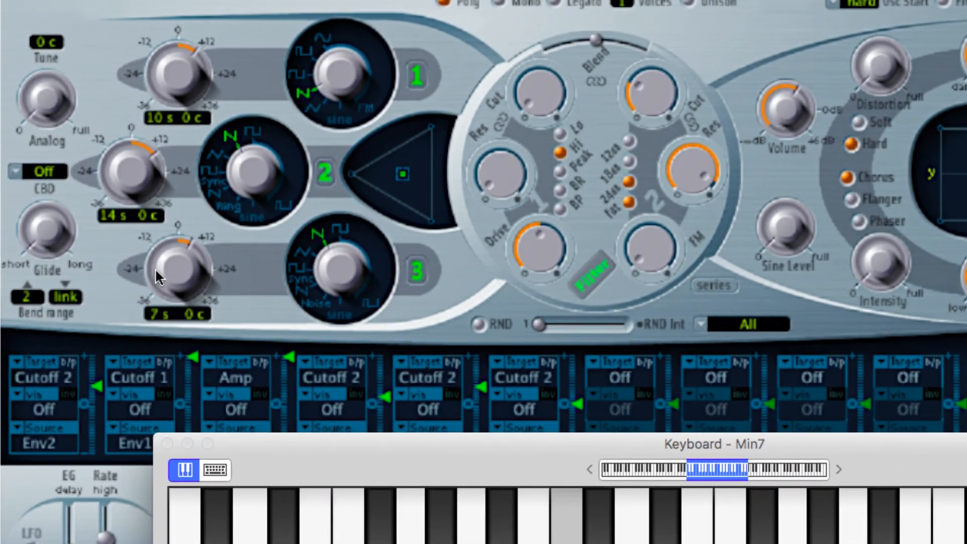
left_click_drag(155, 268, 160, 252)
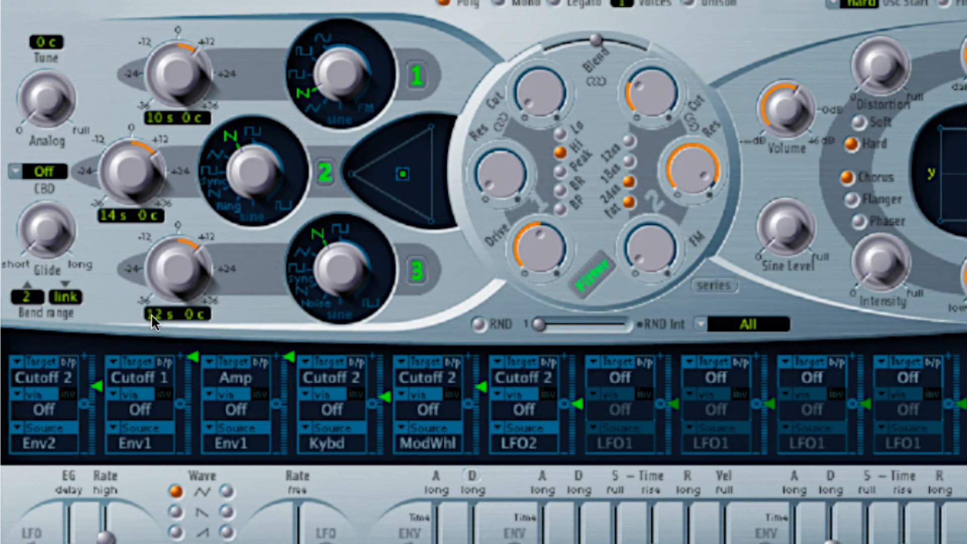
left_click_drag(170, 257, 171, 237)
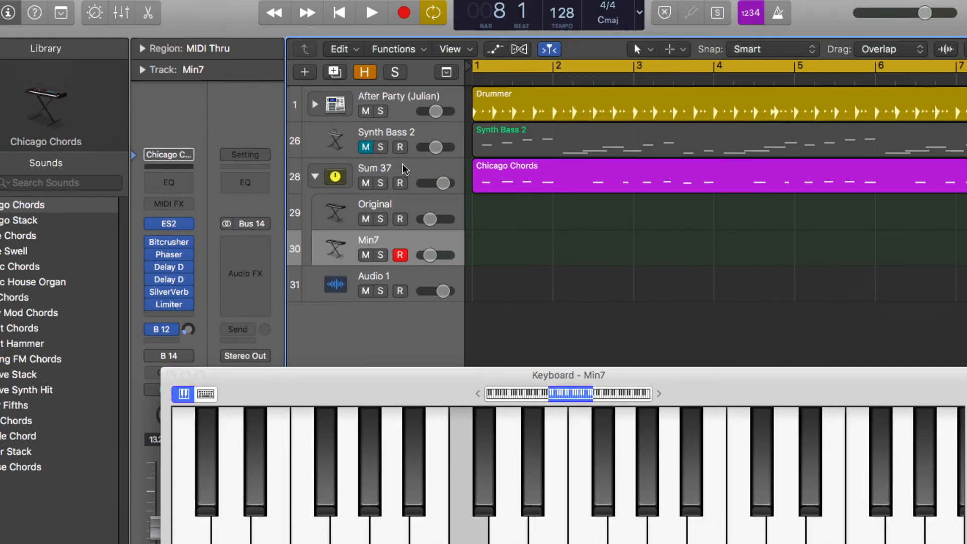
- Audition C3 through the Sum 37 stack, the Original track and the Min7 track in turn, ending on the stack
left_click(403, 166)
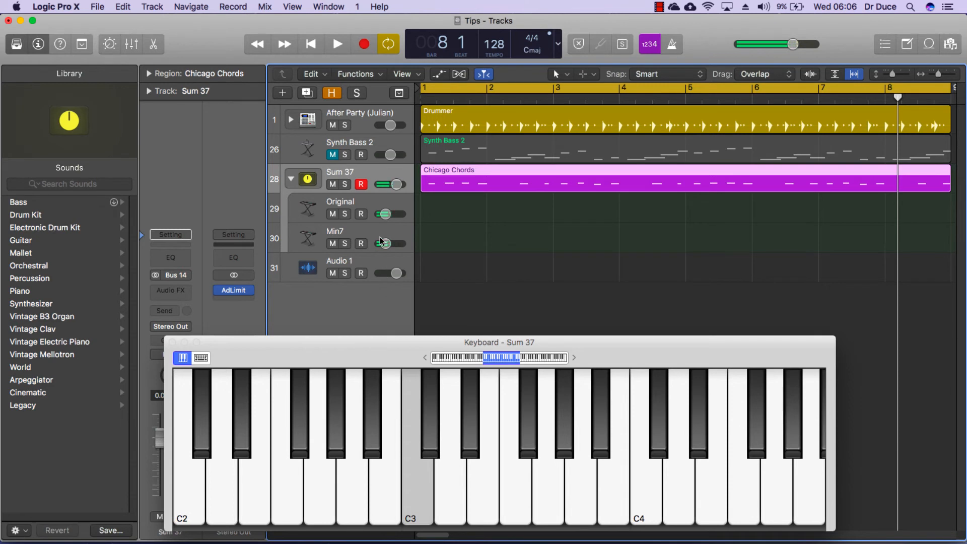
left_click(349, 201)
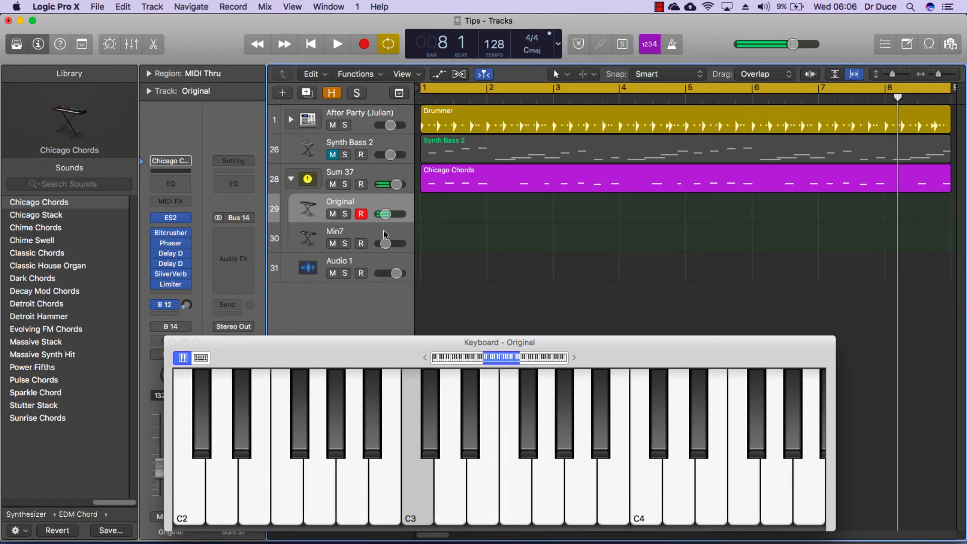
left_click(360, 228)
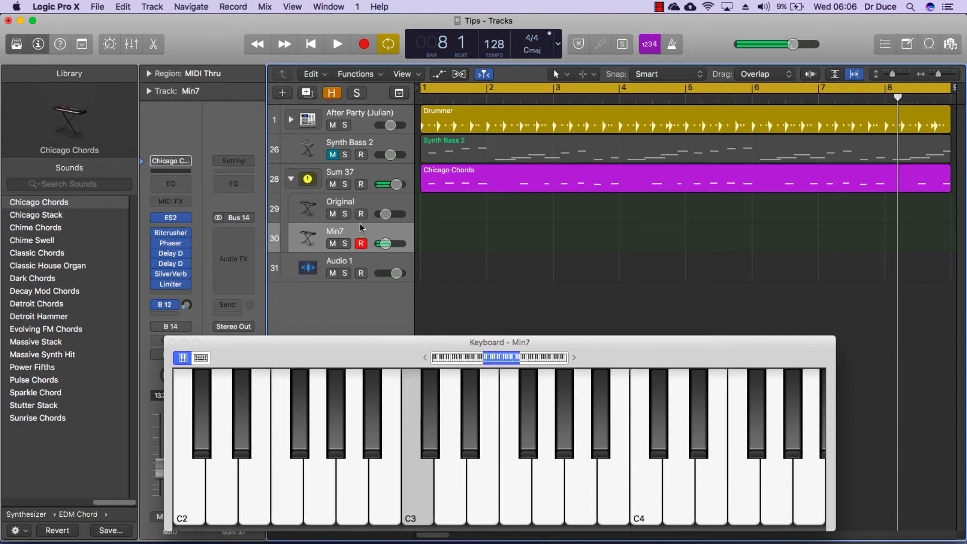
left_click(371, 170)
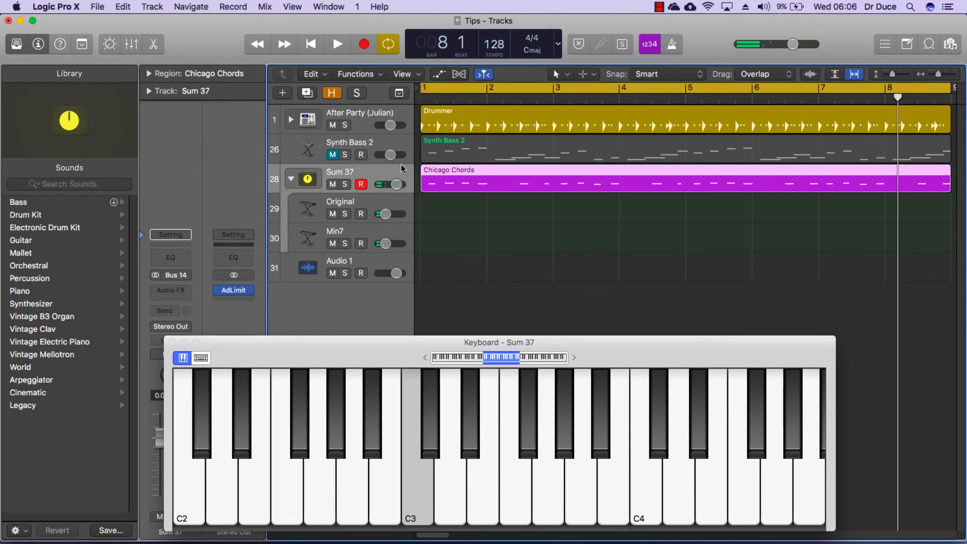
- Play the arrangement with Synth Bass 2 unmuted, mute the bass again during playback, and stop
left_click(333, 155)
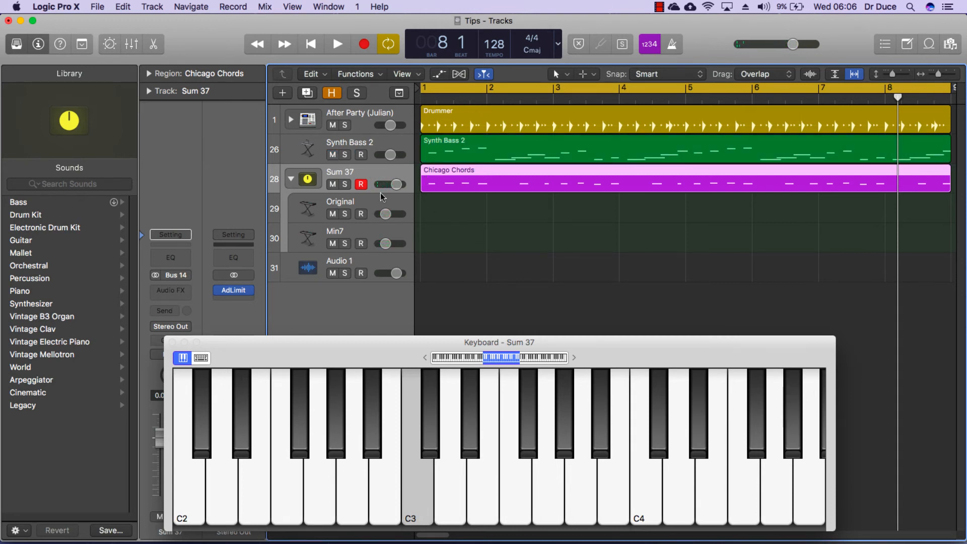
key("space")
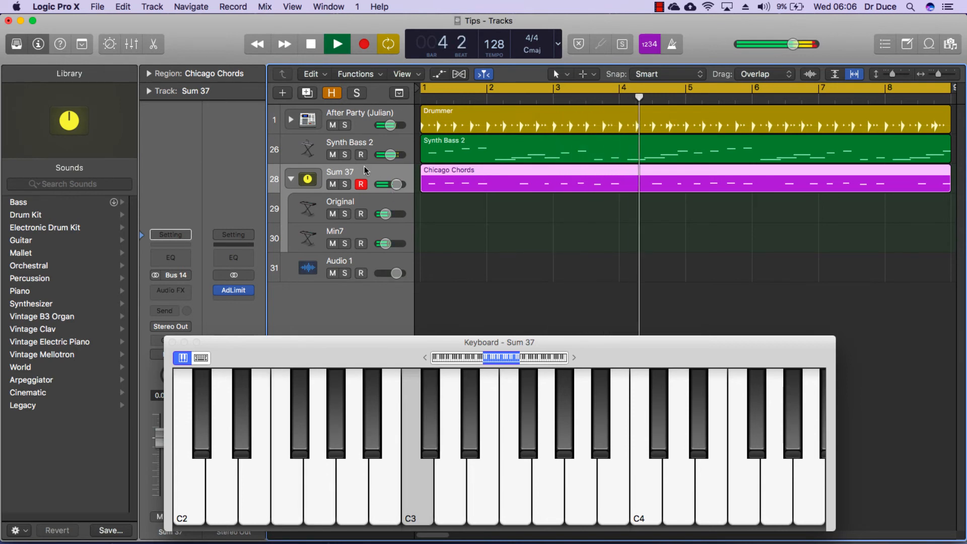
left_click(334, 155)
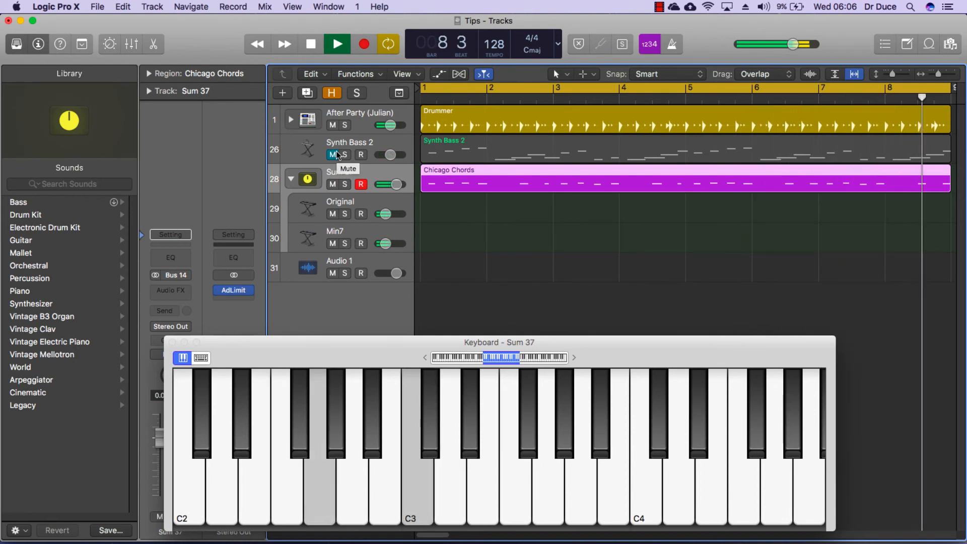
key("space")
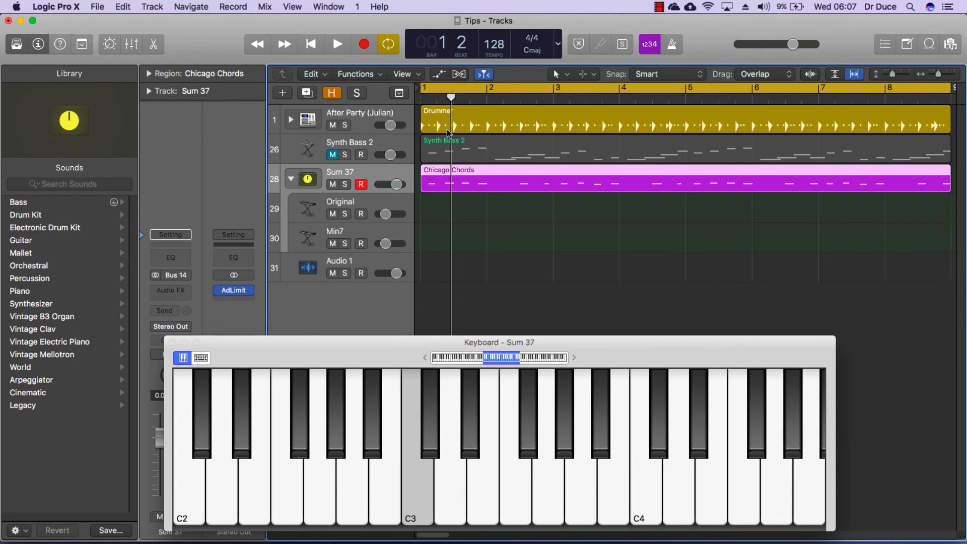
- Play the arrangement without the bass, then unmute Synth Bass 2 and replay it from the start before stopping
key("space")
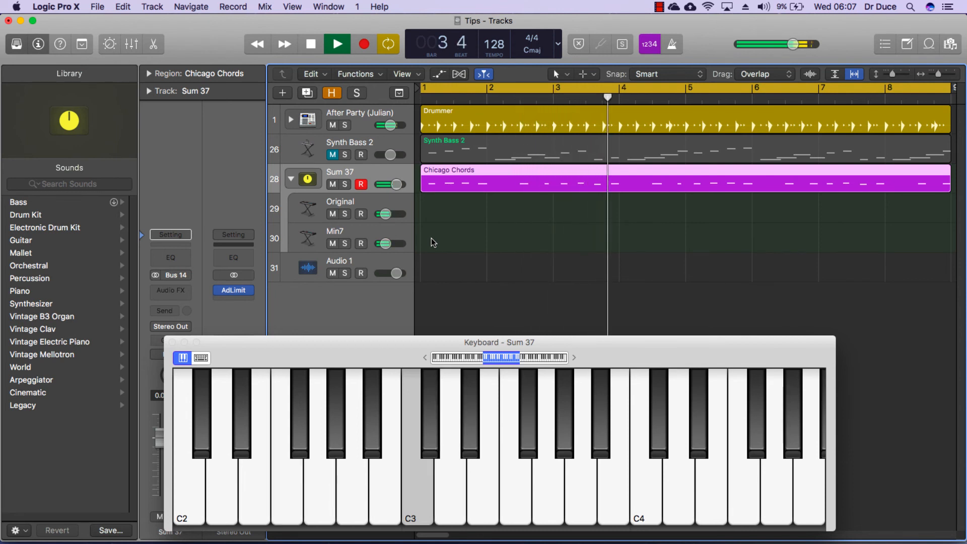
key("space")
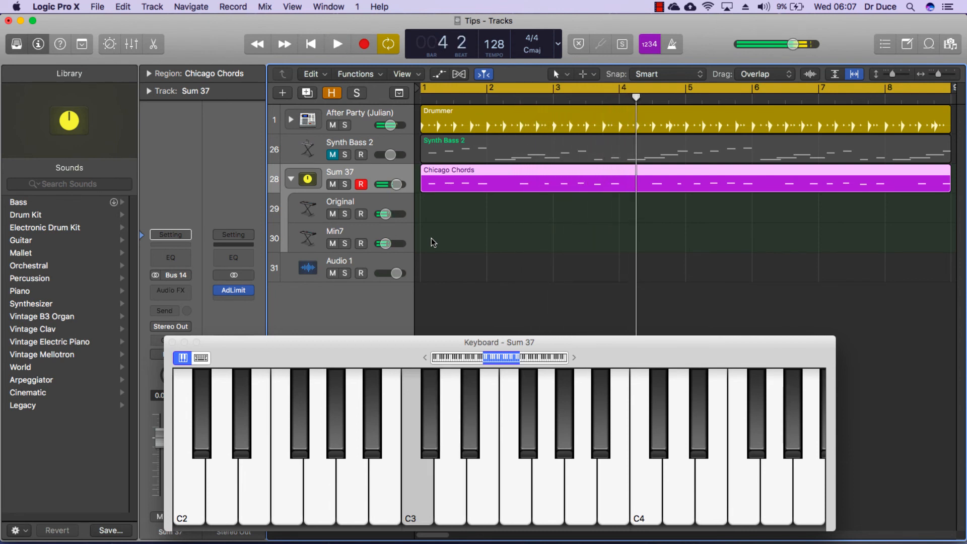
left_click(333, 155)
key("Return")
key("space")
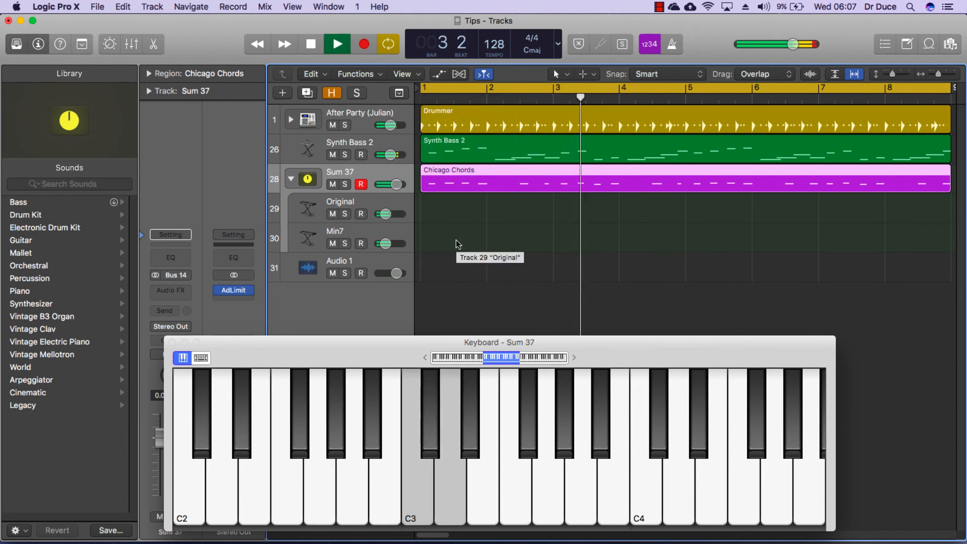
key("space")
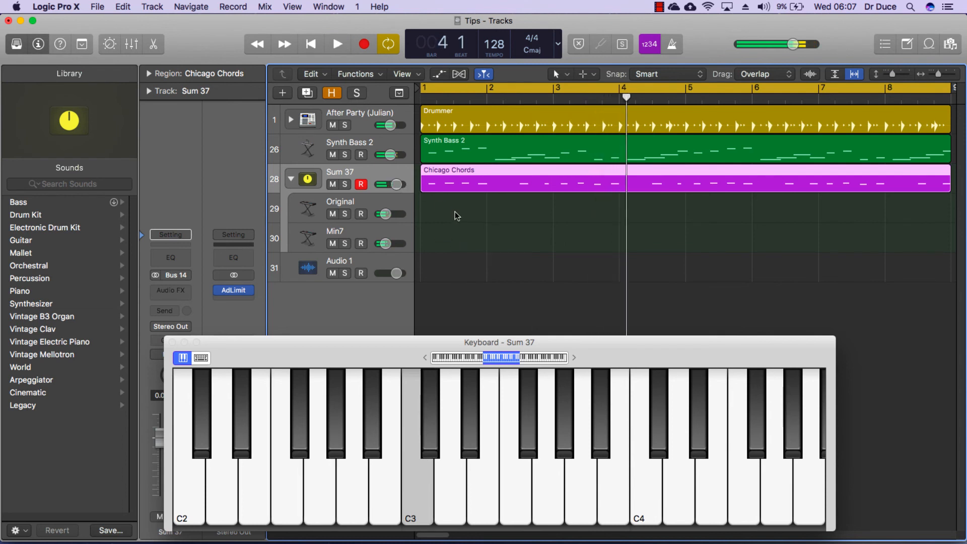
- Turn off oscillator 3 in the Min7 track's ES2, check the sound during playback, and close the synth
left_click(299, 241)
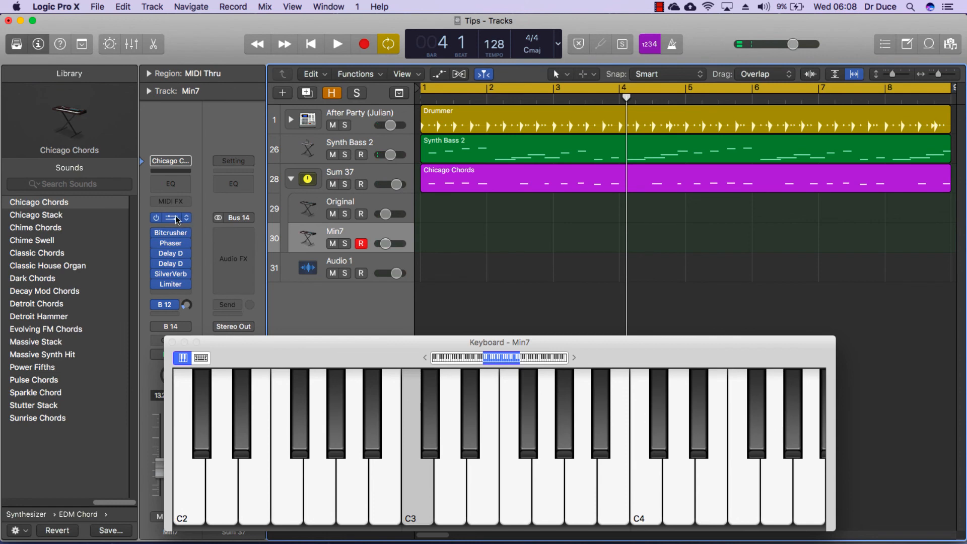
left_click(175, 217)
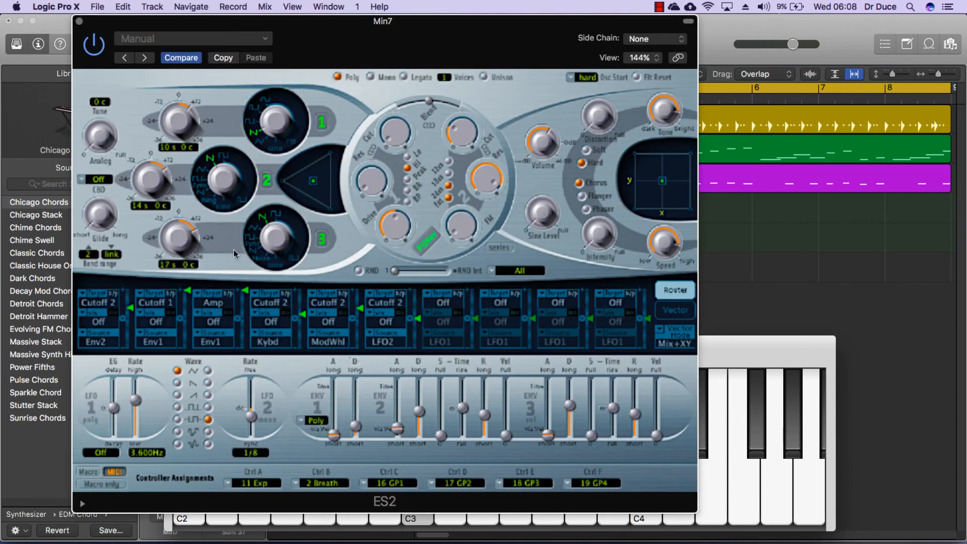
left_click(323, 239)
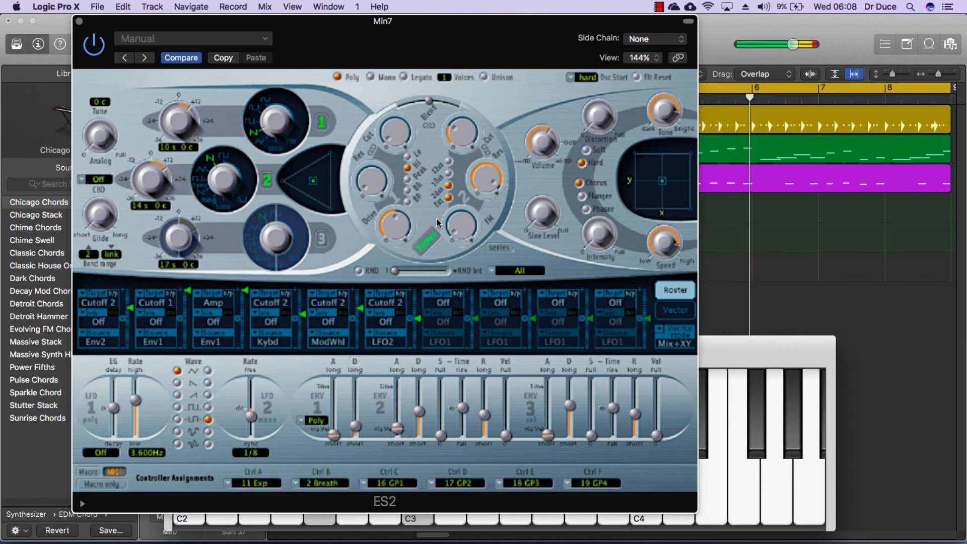
key("space")
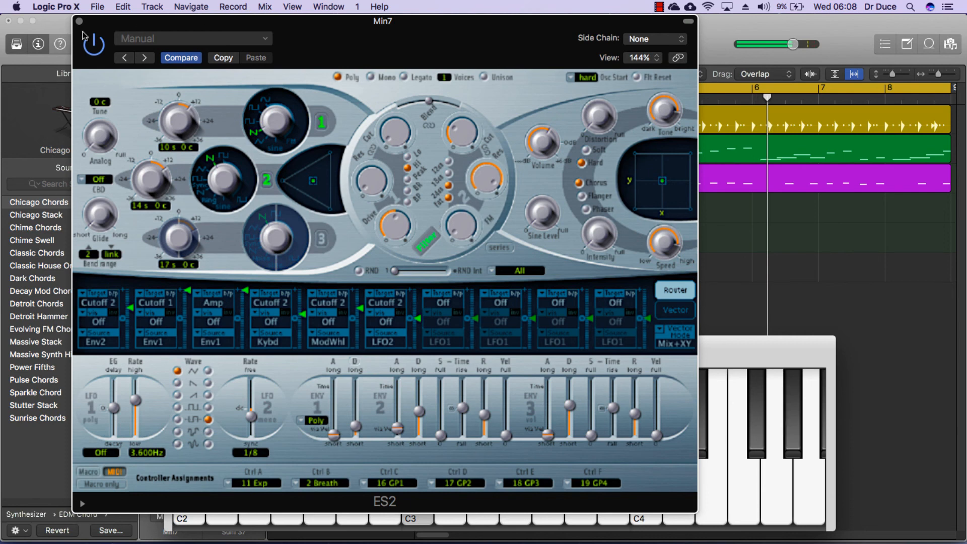
left_click(79, 21)
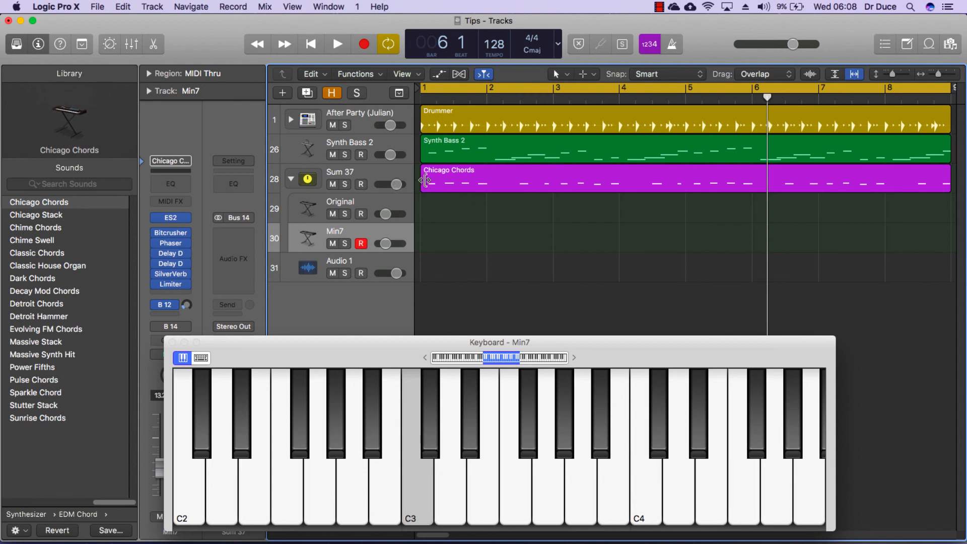
- Review the Sum 37 stack, the Original track and the Min7 track in turn, and open Min7's ES2
left_click(344, 177)
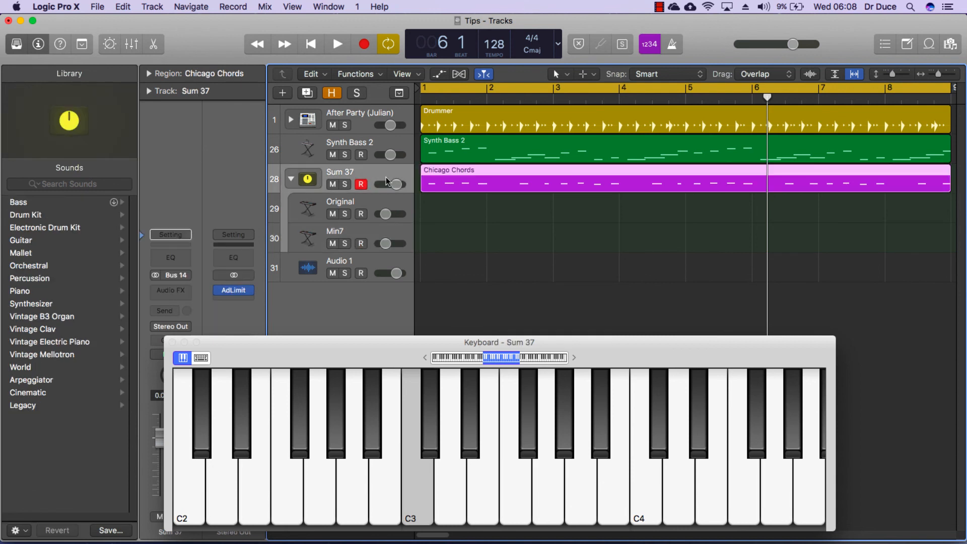
left_click(363, 199)
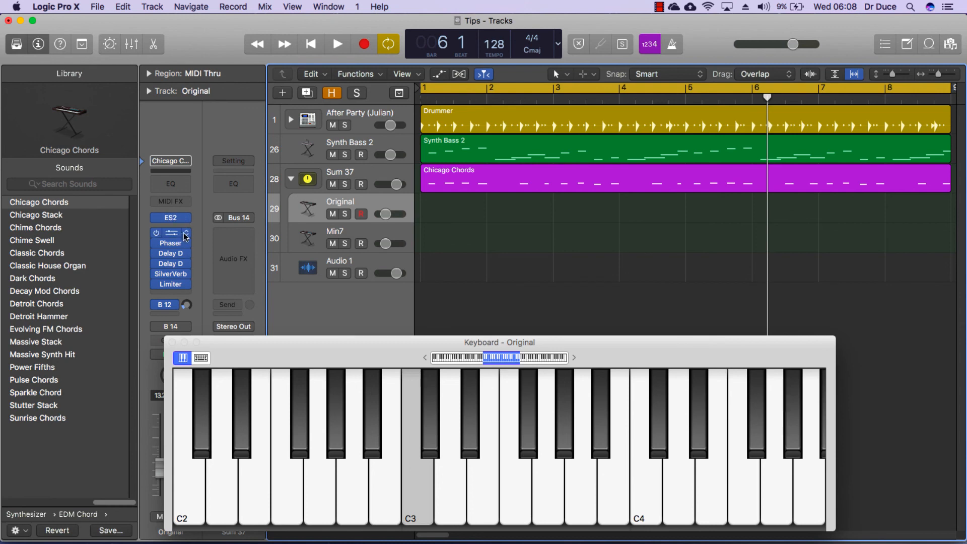
left_click(367, 228)
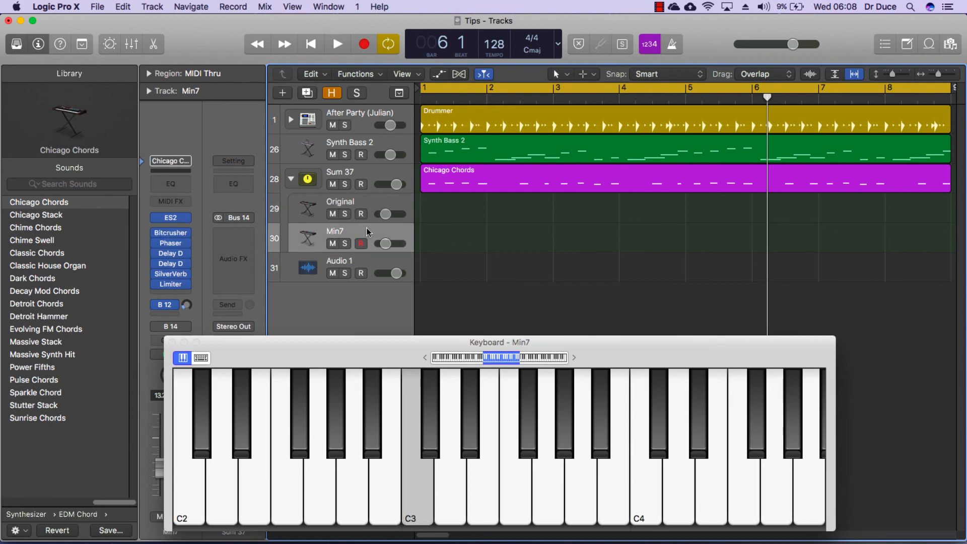
left_click(173, 218)
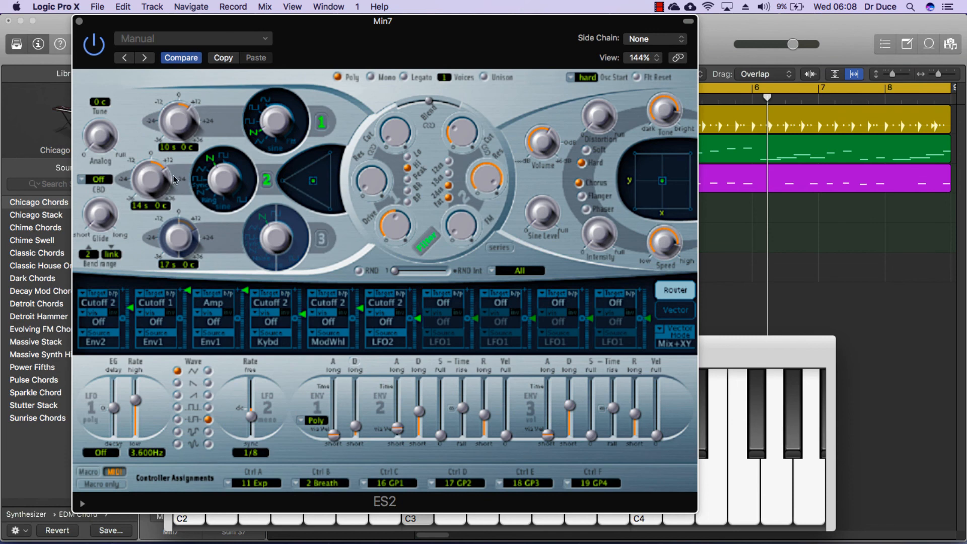